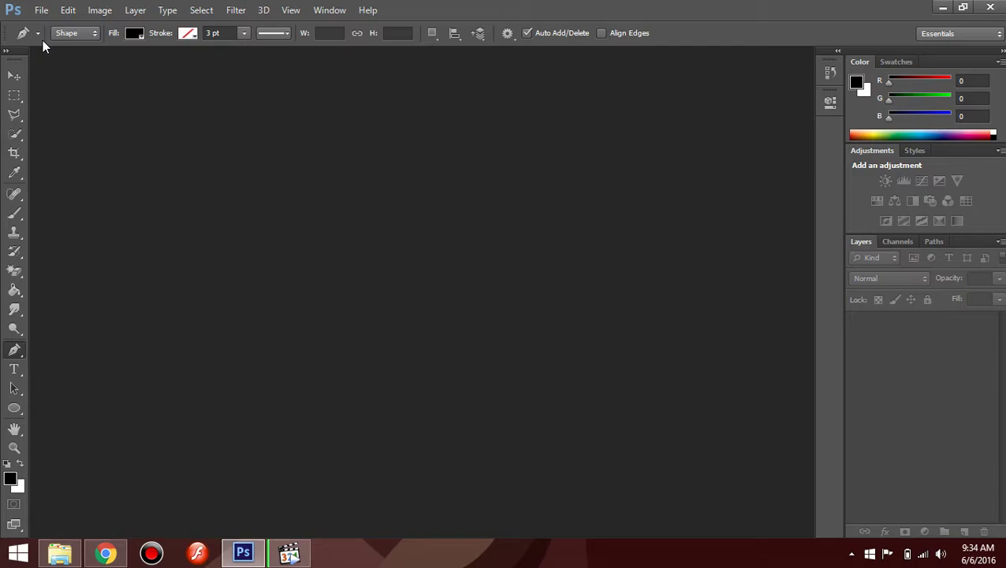
# Open dsc_4956.jpg from the Pictures > Bahan Edit folder
pyautogui.click(41, 10)
pyautogui.click(71, 41)
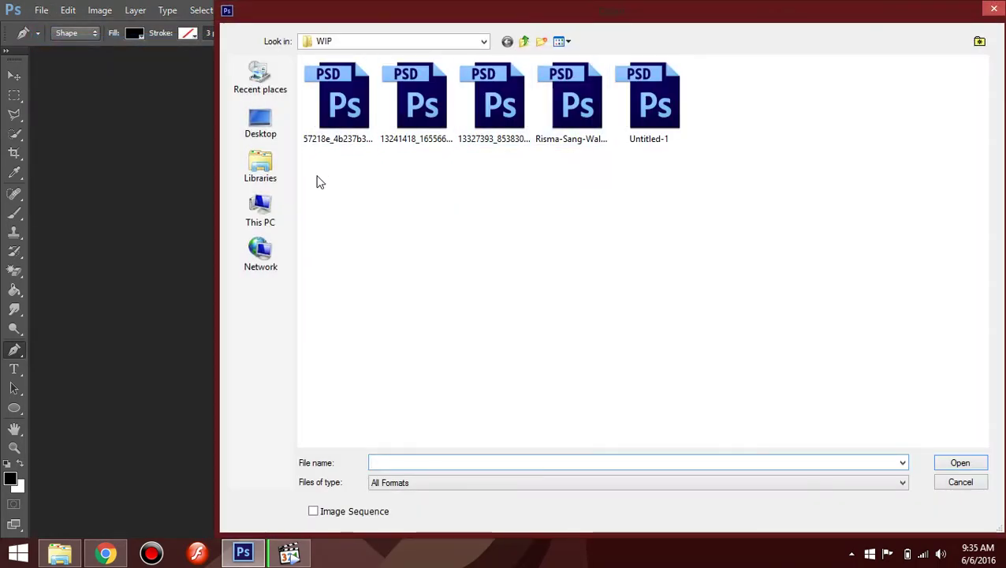
pyautogui.click(261, 165)
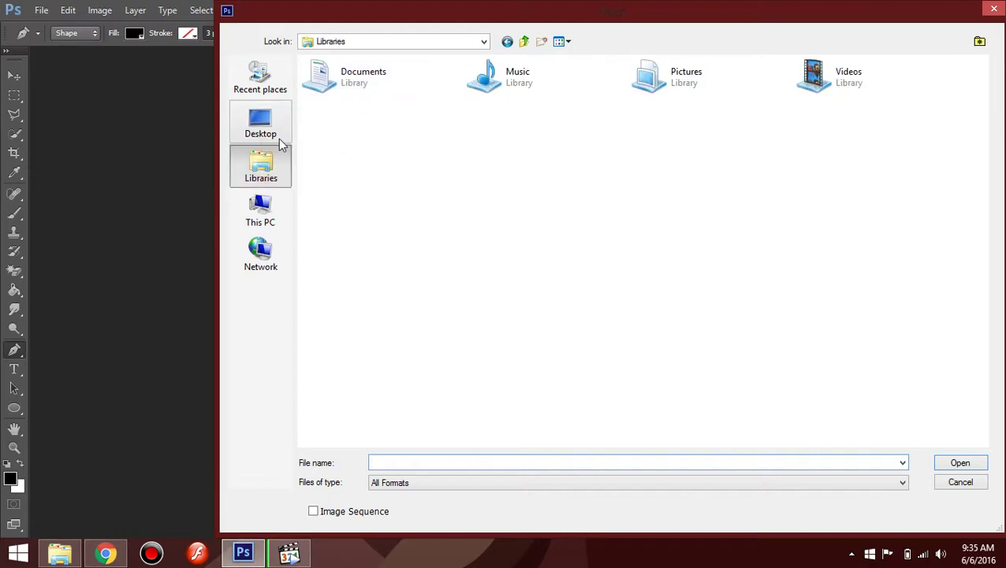
pyautogui.doubleClick(663, 77)
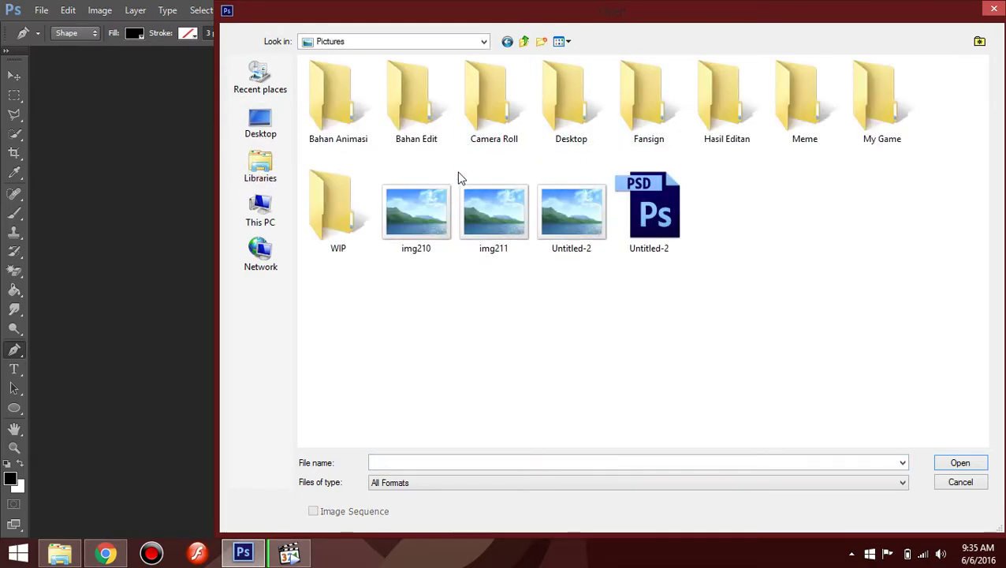
pyautogui.doubleClick(426, 120)
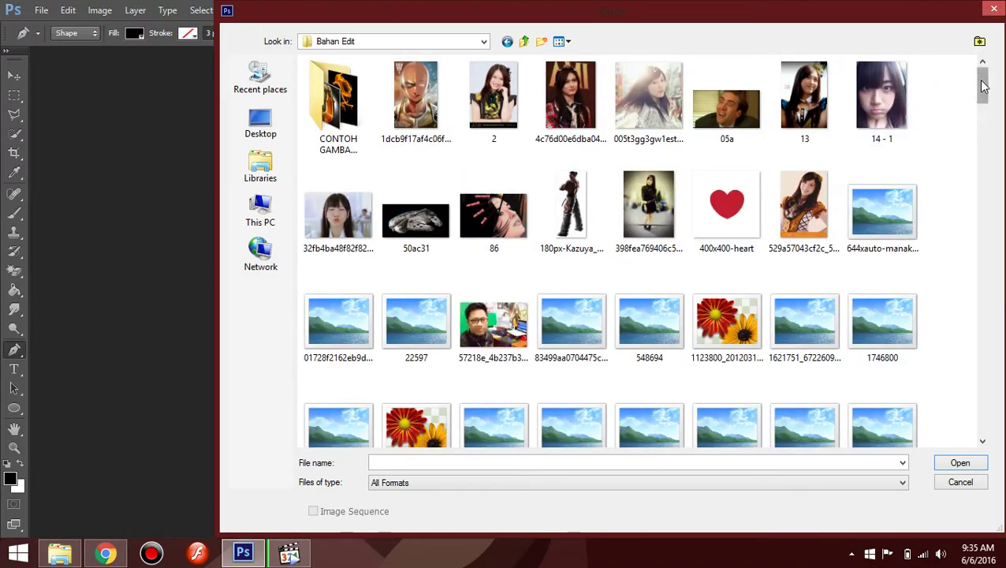
pyautogui.moveTo(983, 85); pyautogui.dragTo(983, 144)
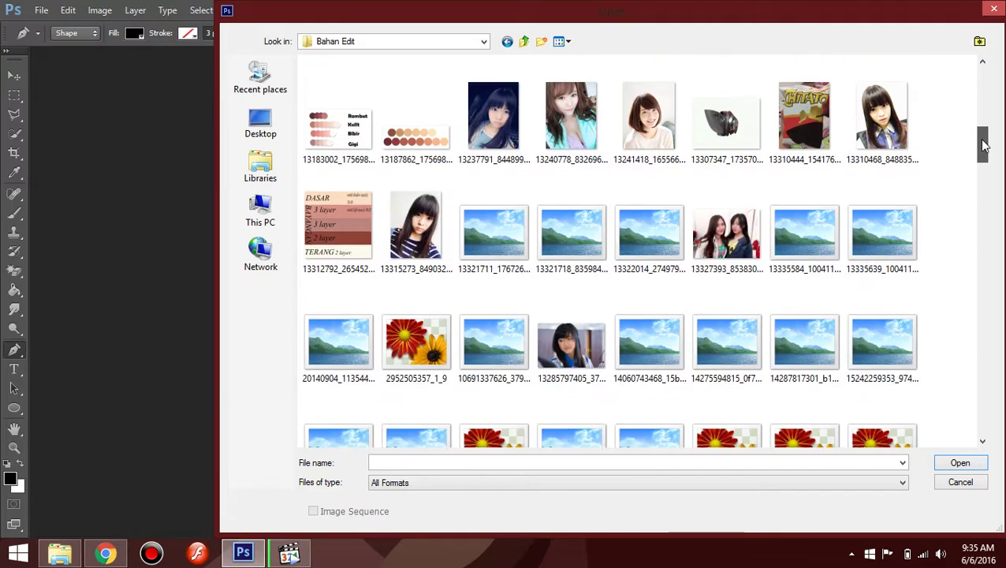
pyautogui.click(649, 233)
pyautogui.press('d')
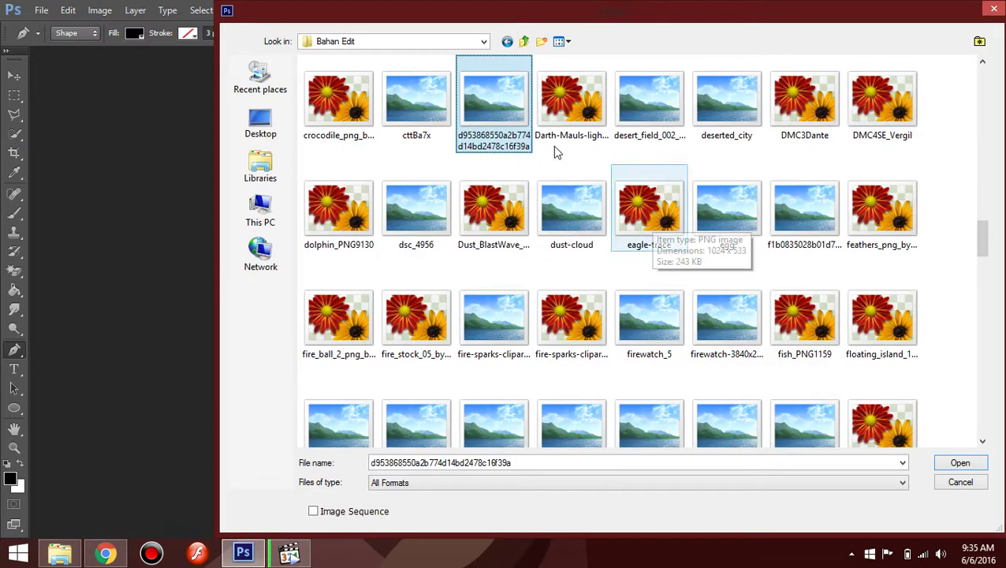
pyautogui.click(426, 214)
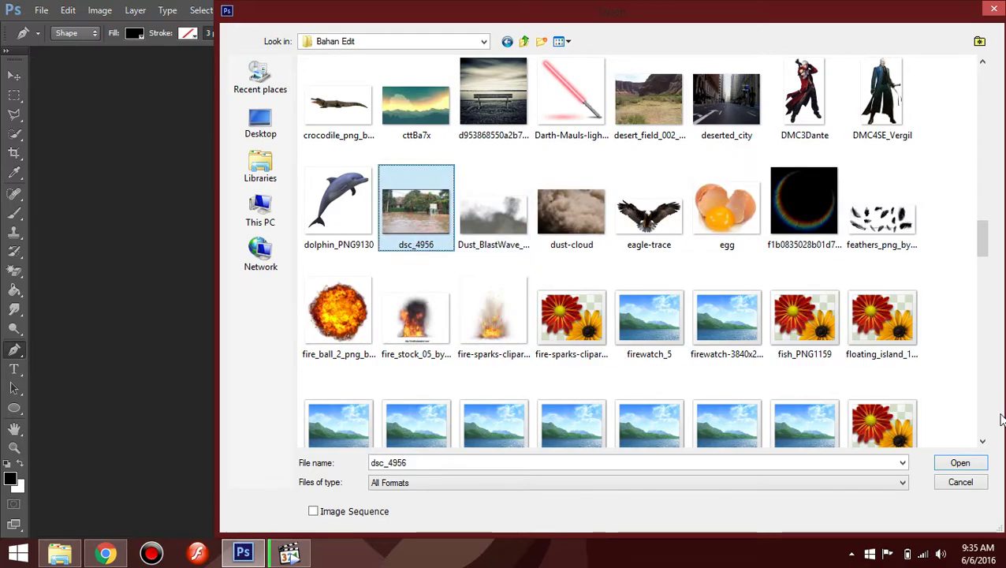
pyautogui.click(958, 463)
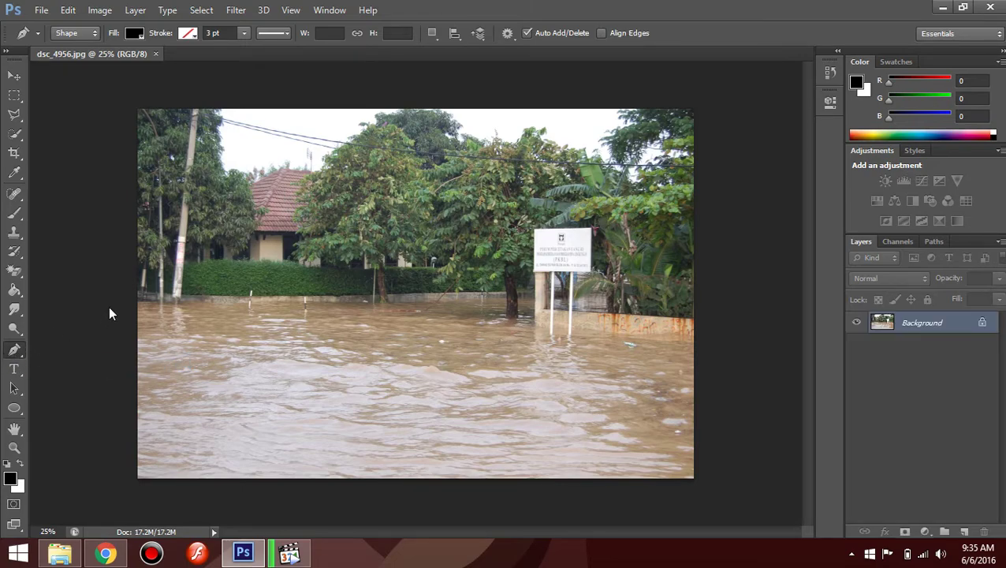
# Zoom in slightly on dsc_4956 and switch back to the Pen tool
pyautogui.click(13, 75)
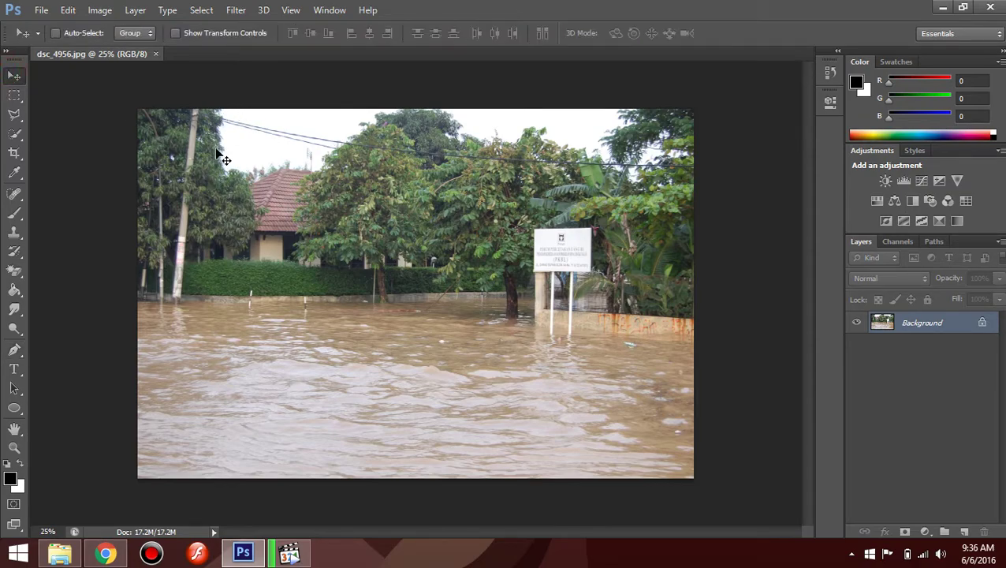
pyautogui.scroll(1, 221, 155)
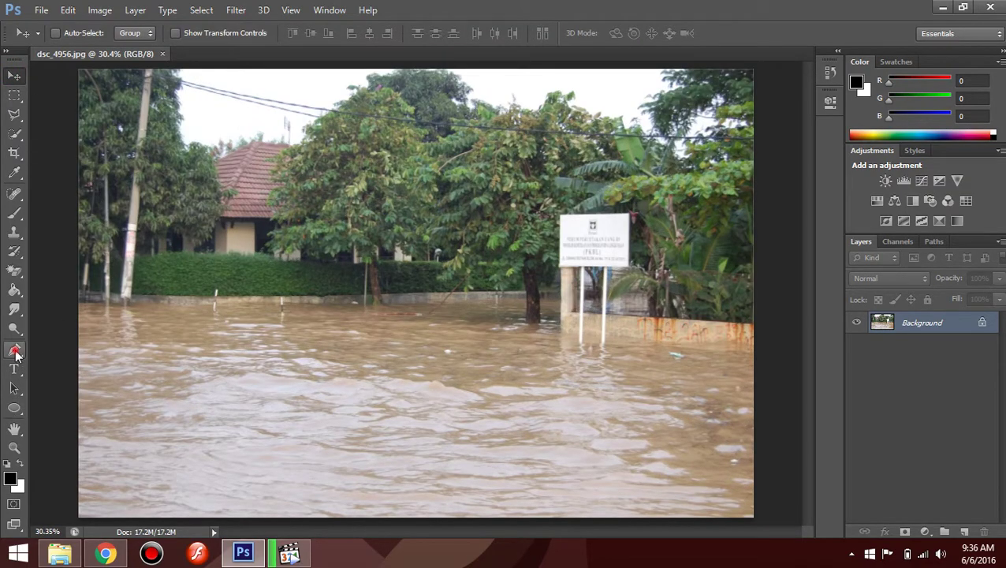
pyautogui.click(14, 351)
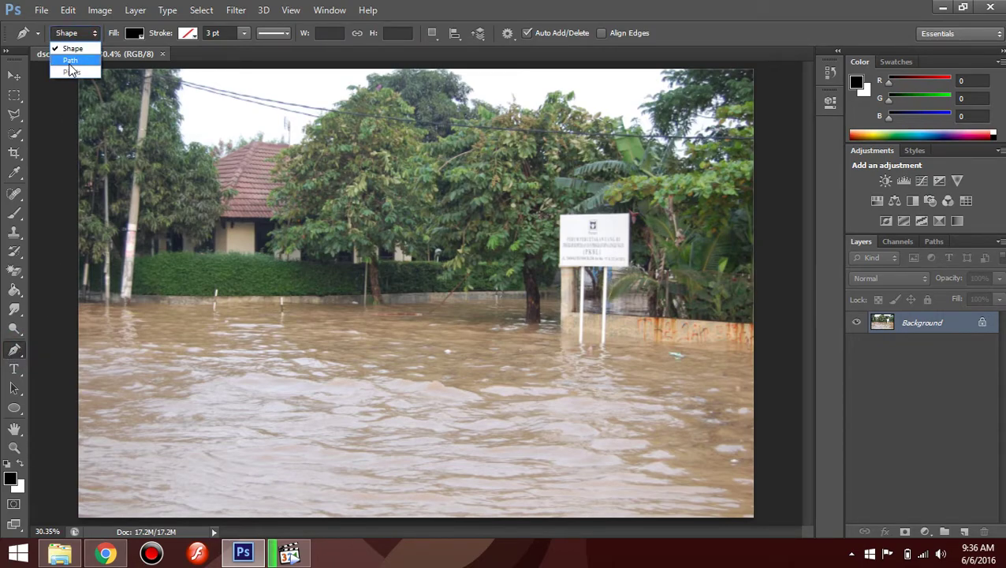
# Set the Pen tool to Path mode and zoom to 50% on the house and trees
pyautogui.click(67, 61)
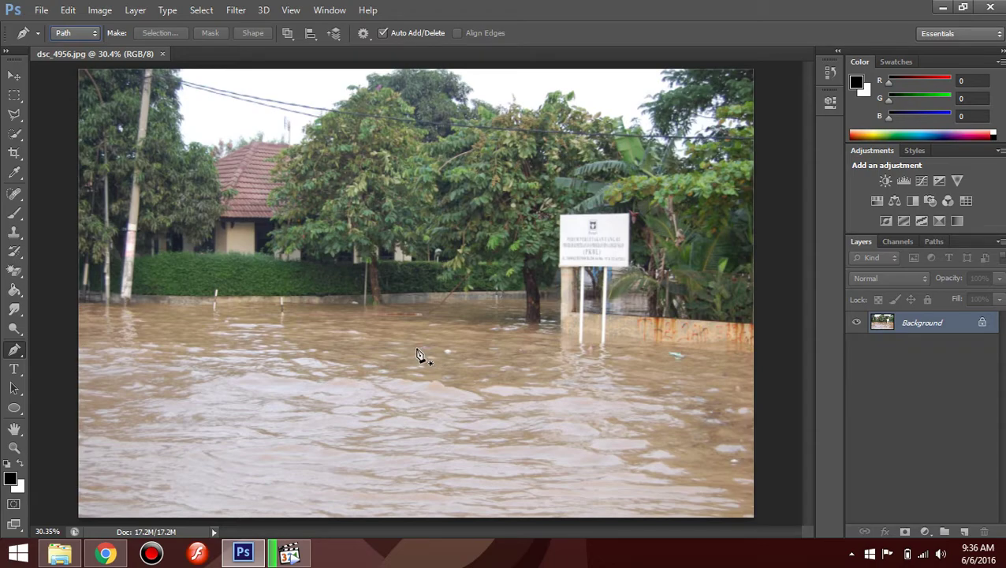
pyautogui.scroll(1, 438, 354)
pyautogui.scroll(1, 438, 354)
pyautogui.scroll(1, 438, 354)
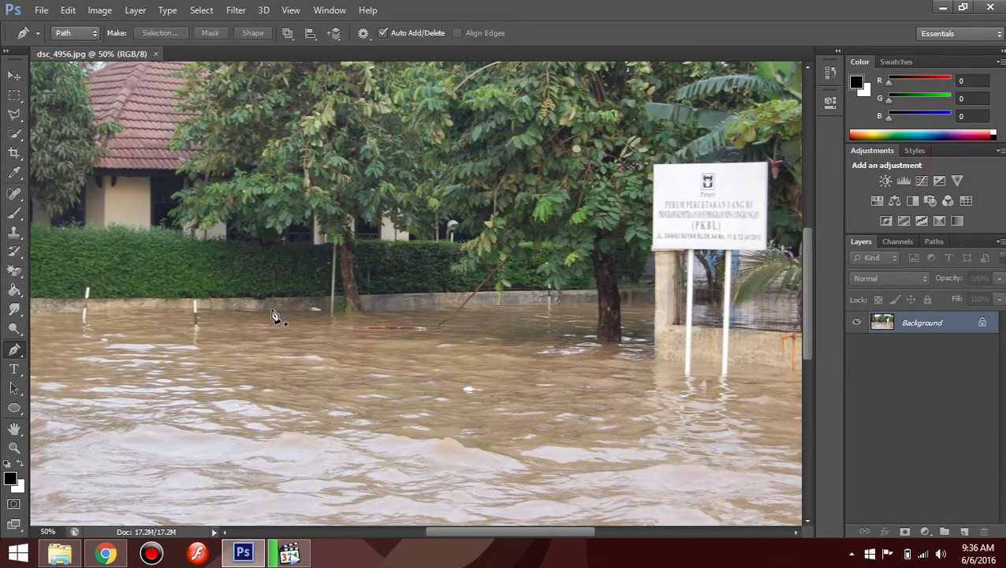
pyautogui.moveTo(246, 316)
pyautogui.mouseDown()
pyautogui.moveTo(341, 352)
pyautogui.moveTo(367, 377)
pyautogui.moveTo(574, 361)
pyautogui.mouseUp()
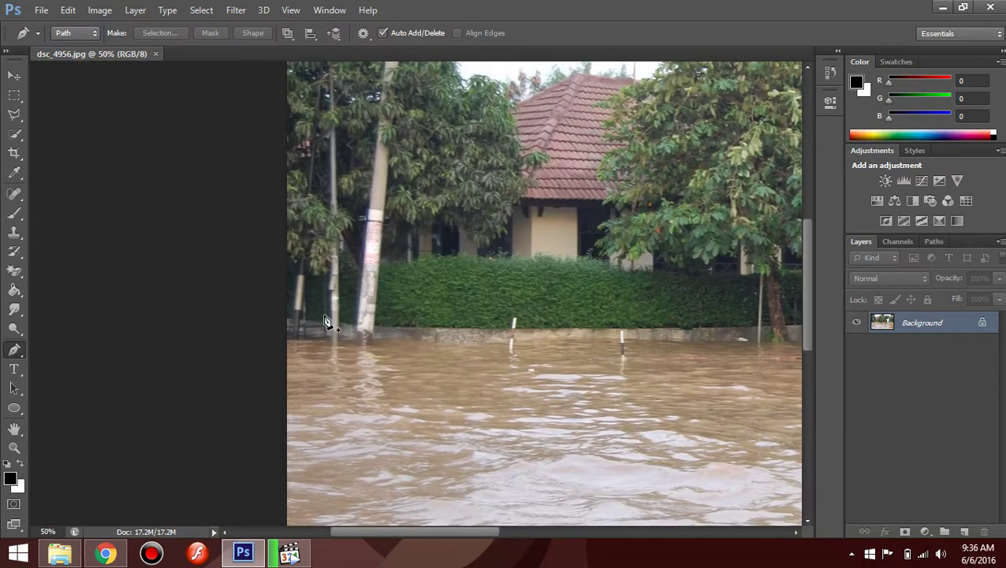
pyautogui.click(331, 376)
# Place the first outline anchors at the flood water's right edge
pyautogui.click(369, 301)
pyautogui.moveTo(344, 368)
pyautogui.mouseDown()
pyautogui.moveTo(359, 320)
pyautogui.moveTo(262, 274)
pyautogui.mouseUp()
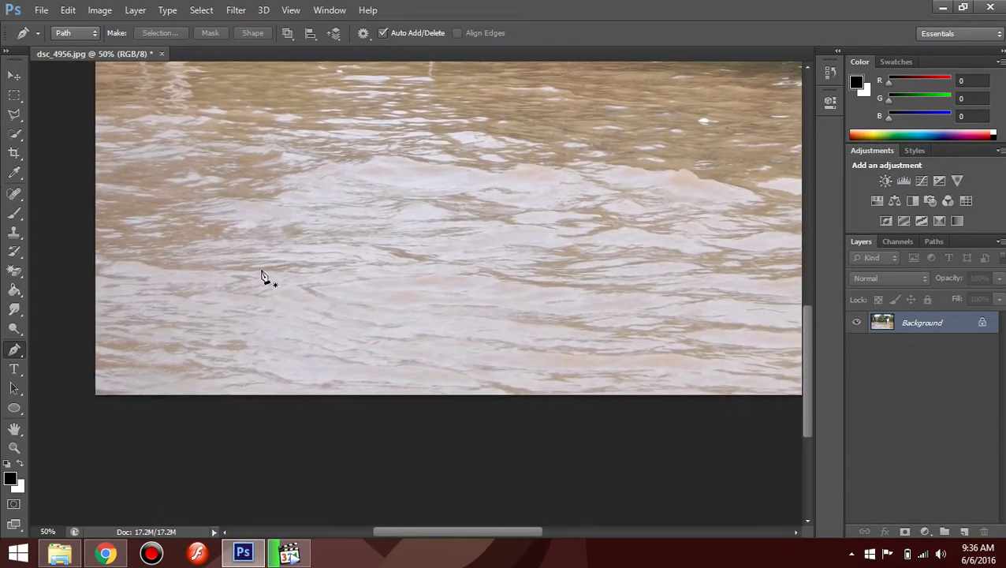
pyautogui.moveTo(79, 408); pyautogui.dragTo(90, 388)
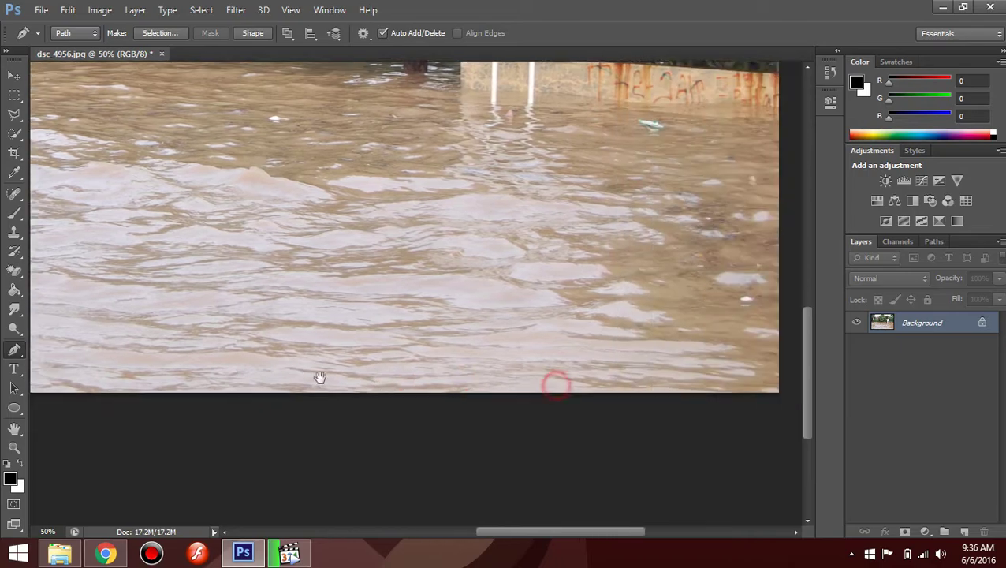
pyautogui.moveTo(557, 382); pyautogui.dragTo(411, 373)
pyautogui.moveTo(620, 273); pyautogui.dragTo(643, 470)
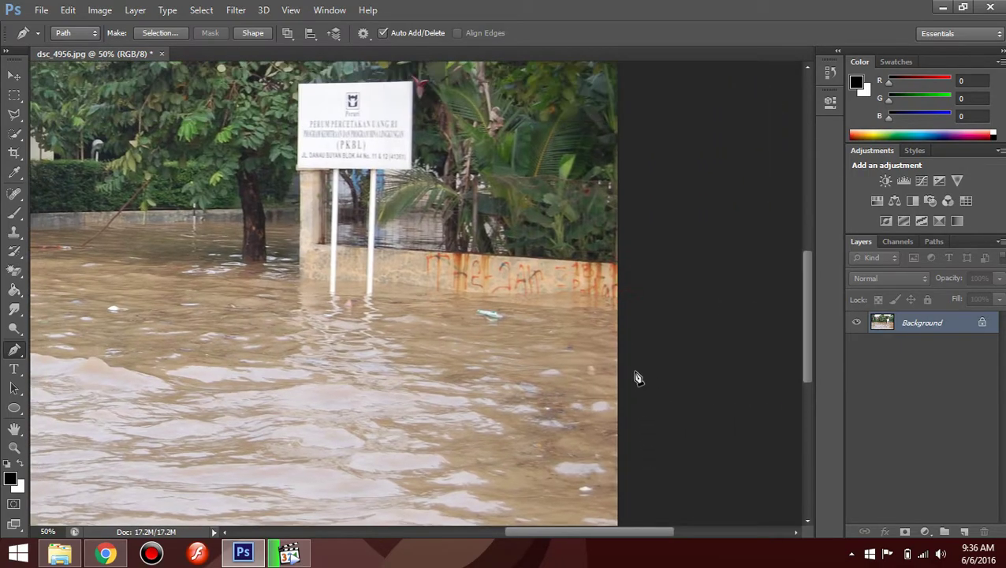
pyautogui.click(623, 300)
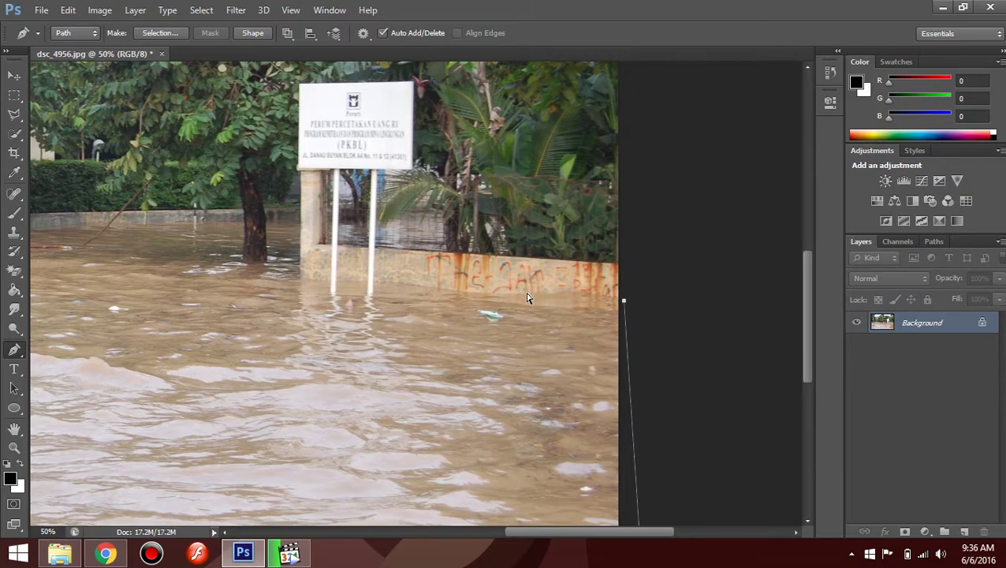
# At 100% zoom, trace anchors along the wall's waterline toward the sign posts
pyautogui.hotkey('ctrl', '+')
pyautogui.hotkey('ctrl', '+')
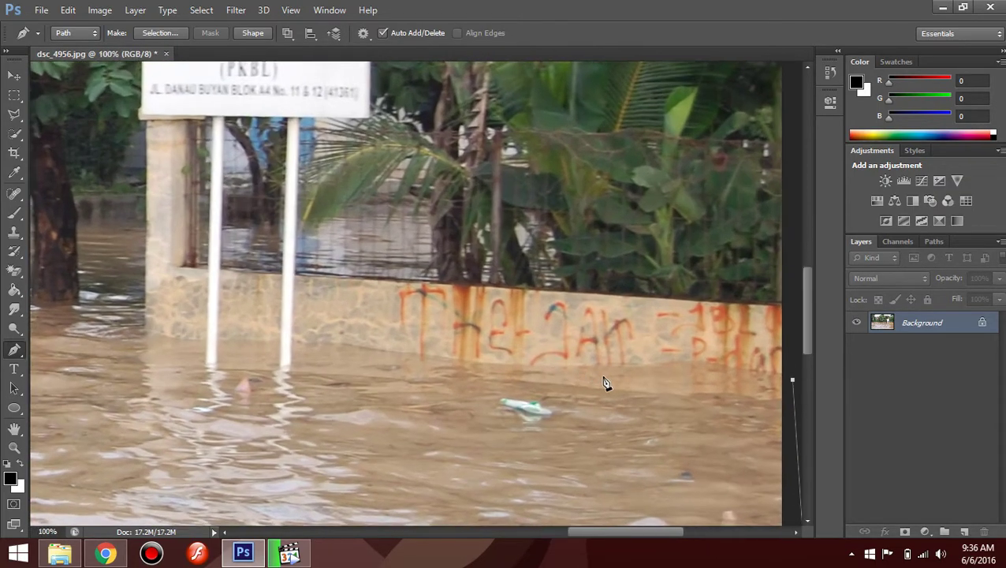
pyautogui.moveTo(602, 382); pyautogui.dragTo(532, 365)
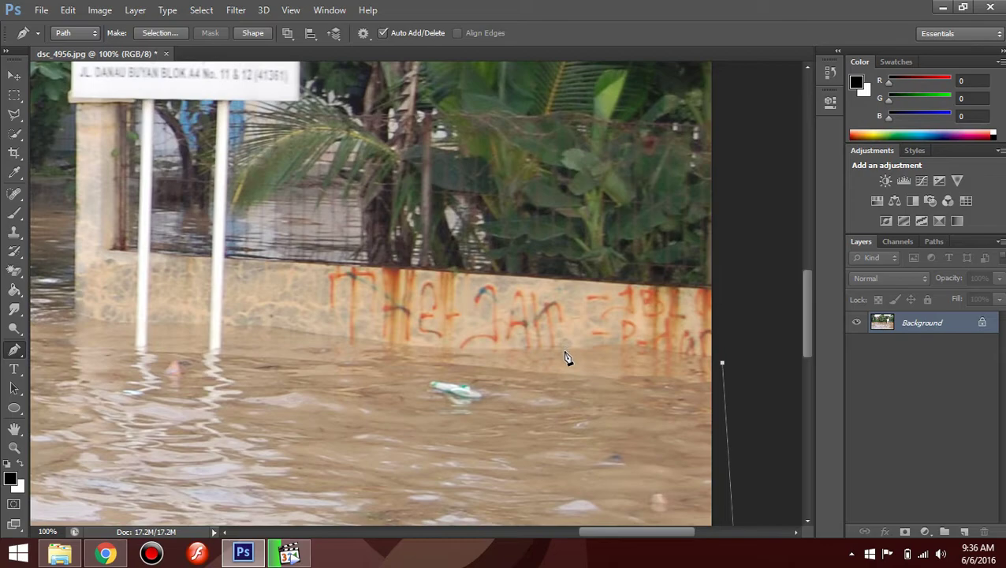
pyautogui.moveTo(522, 371)
pyautogui.mouseDown()
pyautogui.moveTo(493, 365)
pyautogui.moveTo(520, 345)
pyautogui.moveTo(538, 350)
pyautogui.mouseUp()
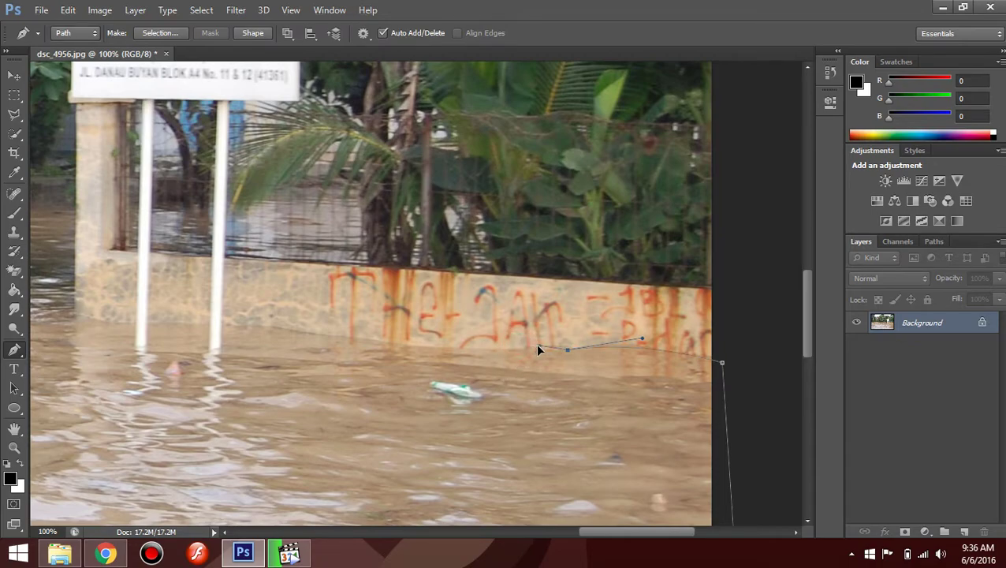
pyautogui.click(407, 348)
pyautogui.click(388, 345)
pyautogui.moveTo(370, 359); pyautogui.dragTo(604, 405)
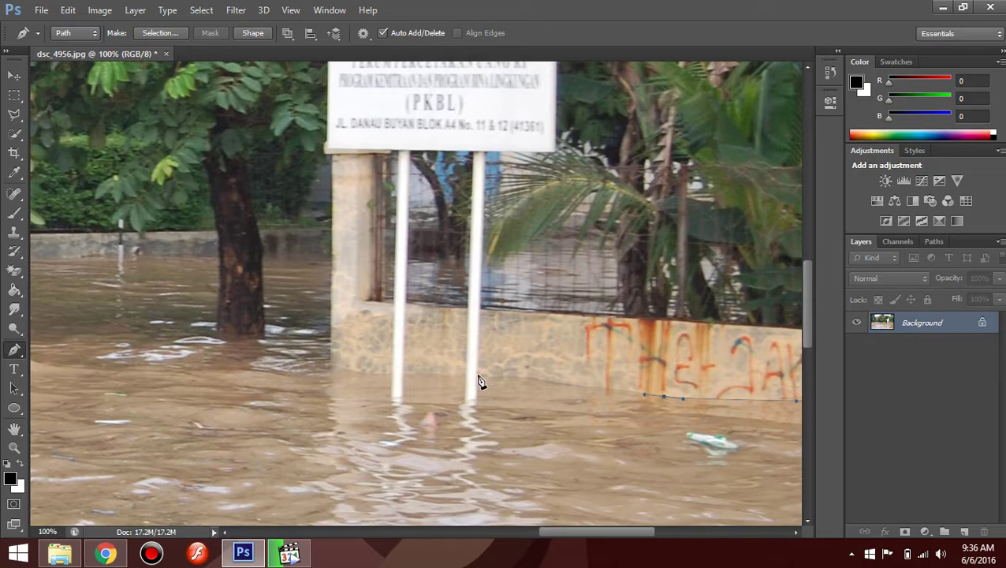
pyautogui.moveTo(478, 376); pyautogui.dragTo(445, 382)
pyautogui.hotkey('ctrl', 'z')
pyautogui.moveTo(525, 377); pyautogui.dragTo(511, 373)
# Trace the outline down and around the right sign post
pyautogui.click(478, 377)
pyautogui.click(476, 397)
pyautogui.click(467, 404)
pyautogui.click(466, 374)
pyautogui.click(467, 401)
# Trace around the left sign post and join the outline back to its earlier anchor
pyautogui.moveTo(403, 374); pyautogui.dragTo(392, 376)
pyautogui.click(403, 397)
pyautogui.click(404, 405)
pyautogui.click(390, 388)
pyautogui.click(396, 373)
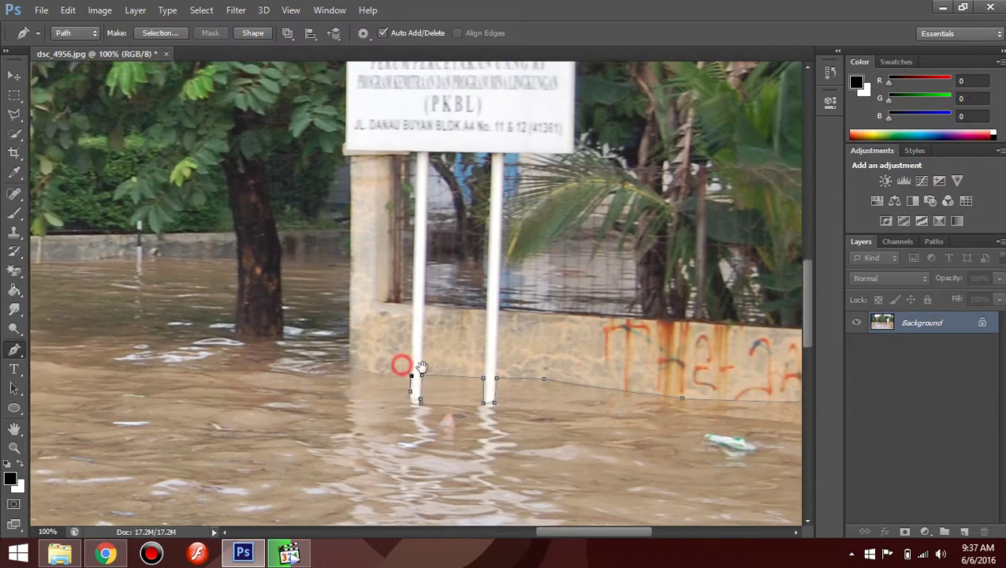
# Extend the outline from the left post up along the pillar's edge
pyautogui.moveTo(394, 371)
pyautogui.mouseDown()
pyautogui.moveTo(416, 373)
pyautogui.moveTo(496, 333)
pyautogui.mouseUp()
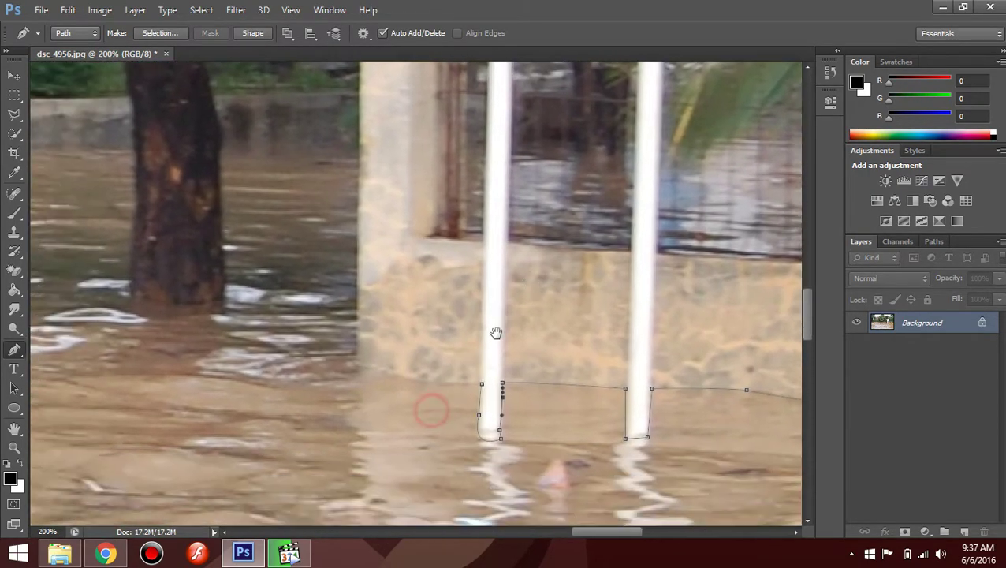
pyautogui.moveTo(401, 379); pyautogui.dragTo(382, 371)
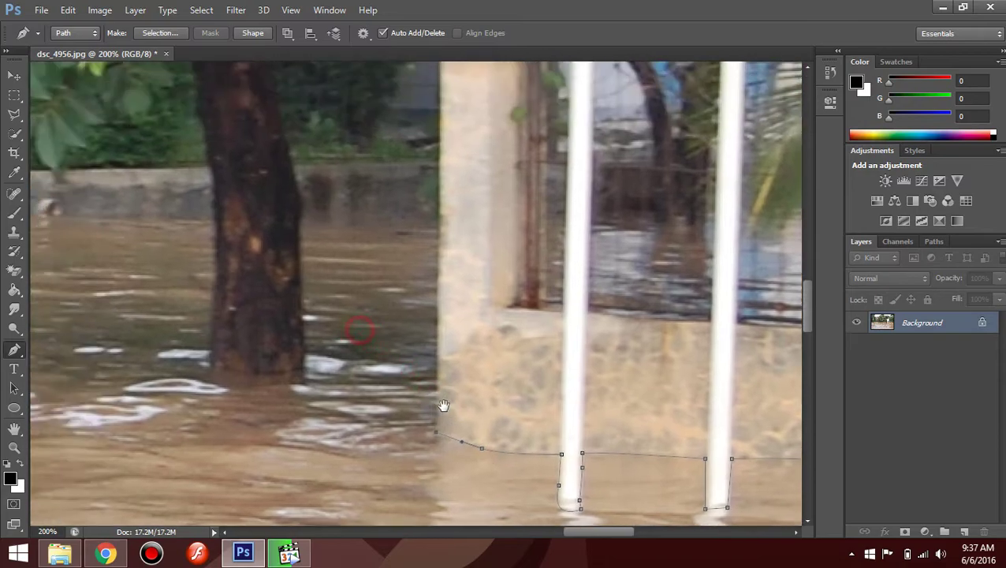
pyautogui.moveTo(359, 368); pyautogui.dragTo(443, 444)
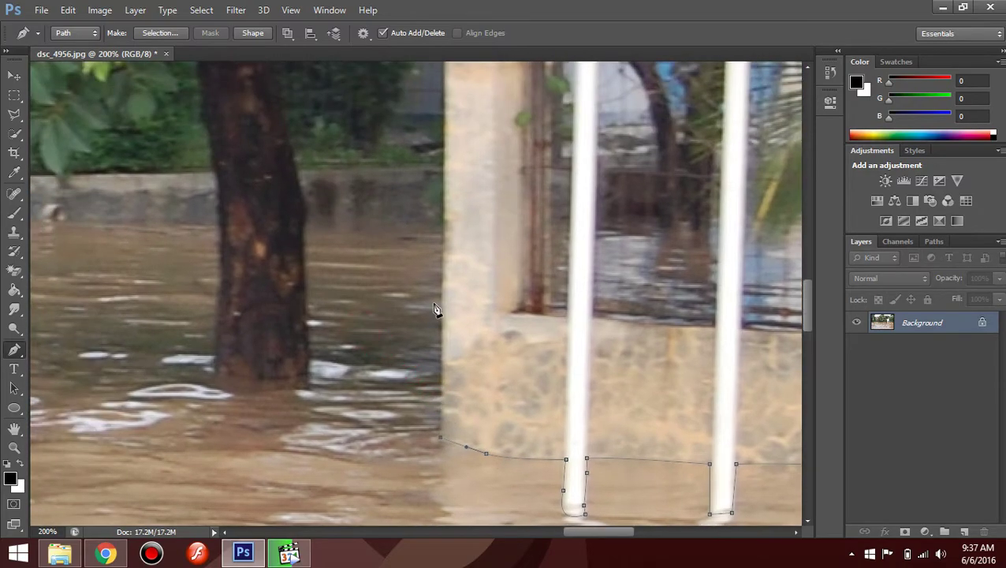
pyautogui.click(444, 227)
pyautogui.moveTo(443, 226); pyautogui.dragTo(443, 223)
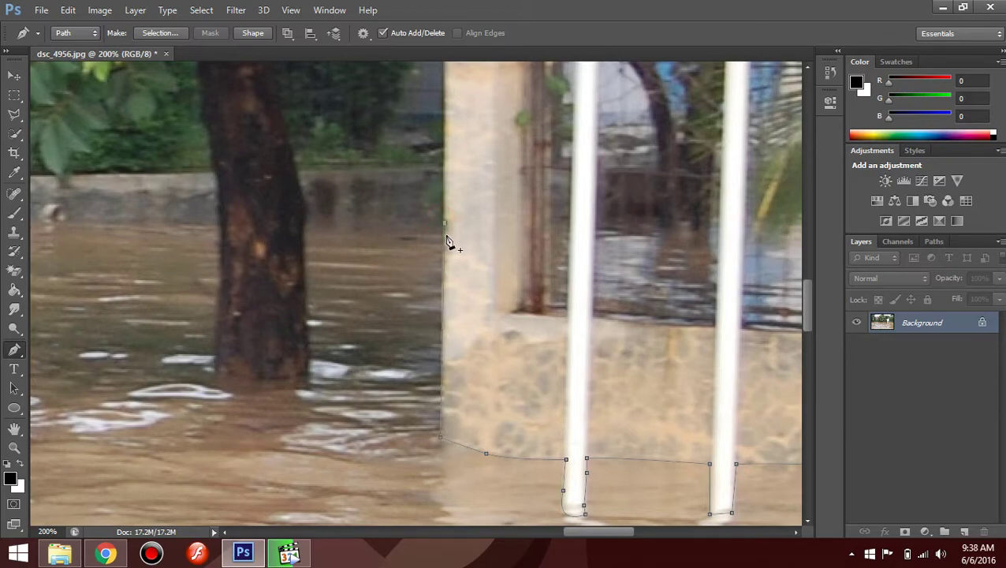
pyautogui.click(442, 317)
pyautogui.click(442, 318)
# Trace the outline where the pillar meets the water and around the tree trunk's base
pyautogui.moveTo(427, 303); pyautogui.dragTo(504, 377)
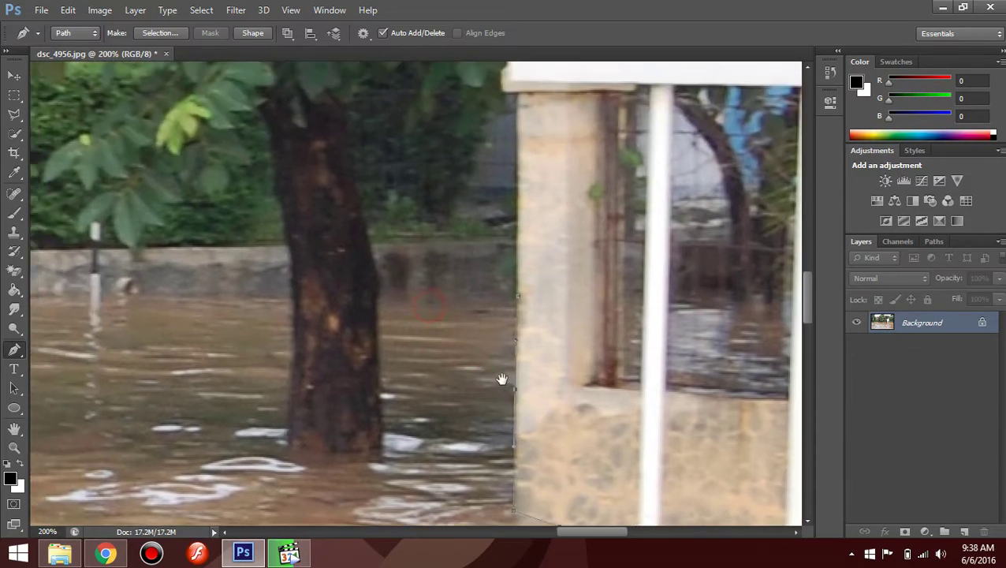
pyautogui.click(378, 299)
pyautogui.click(382, 444)
pyautogui.moveTo(382, 386); pyautogui.dragTo(413, 291)
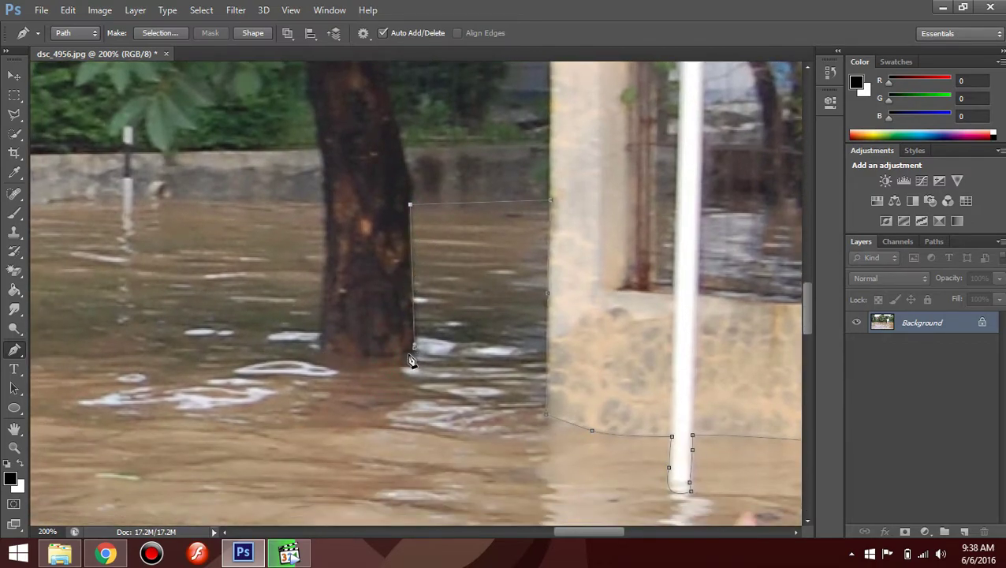
pyautogui.click(319, 348)
pyautogui.moveTo(296, 318); pyautogui.dragTo(286, 330)
pyautogui.keyDown('alt'); pyautogui.click(318, 344); pyautogui.keyUp('alt')
pyautogui.moveTo(339, 271); pyautogui.dragTo(379, 315)
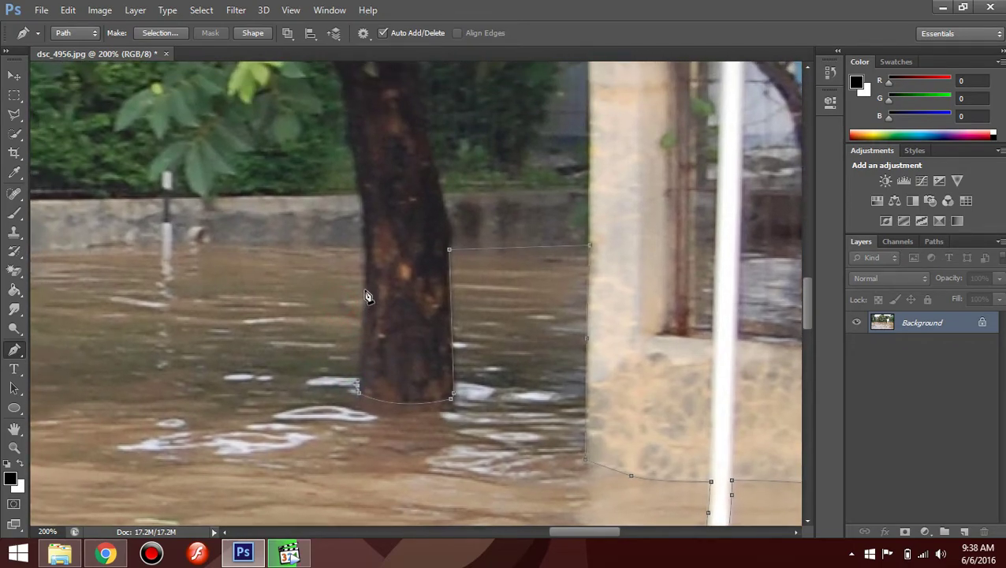
pyautogui.click(364, 286)
pyautogui.moveTo(364, 282); pyautogui.dragTo(366, 279)
pyautogui.click(363, 248)
# Continue curved anchors left along the far wall's waterline
pyautogui.moveTo(337, 336); pyautogui.dragTo(558, 430)
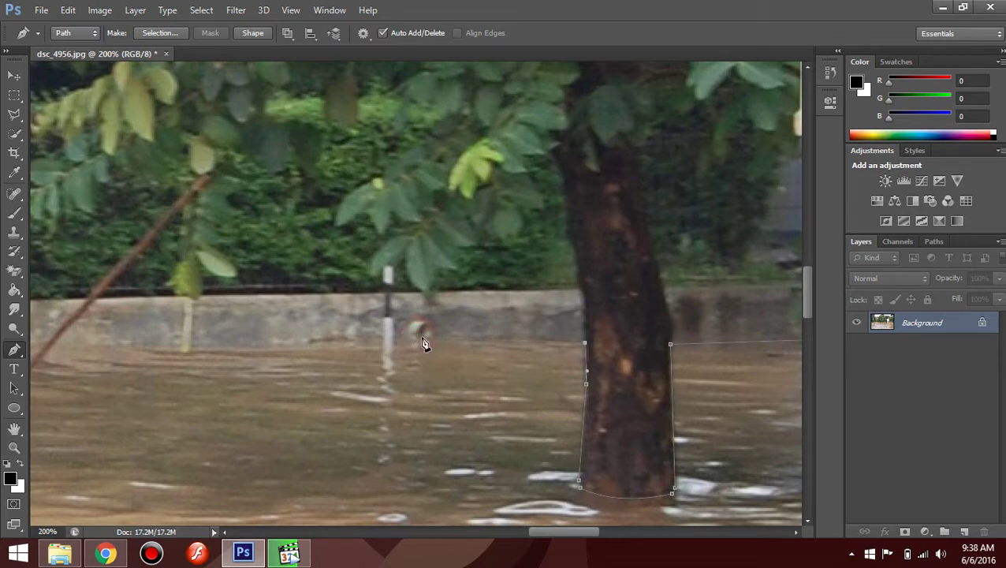
pyautogui.moveTo(393, 332); pyautogui.dragTo(376, 332)
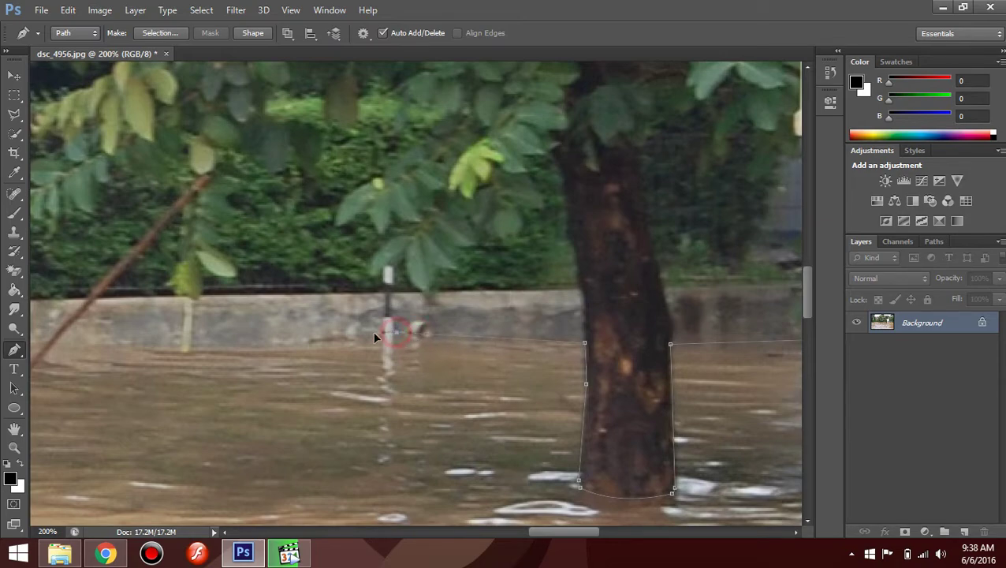
pyautogui.click(584, 347)
pyautogui.moveTo(406, 340); pyautogui.dragTo(431, 341)
pyautogui.click(299, 350)
pyautogui.moveTo(147, 344); pyautogui.dragTo(194, 359)
pyautogui.keyDown('ctrl'); pyautogui.click(225, 361); pyautogui.keyUp('ctrl')
pyautogui.keyDown('ctrl'); pyautogui.click(221, 358); pyautogui.keyUp('ctrl')
pyautogui.moveTo(200, 351); pyautogui.dragTo(458, 325)
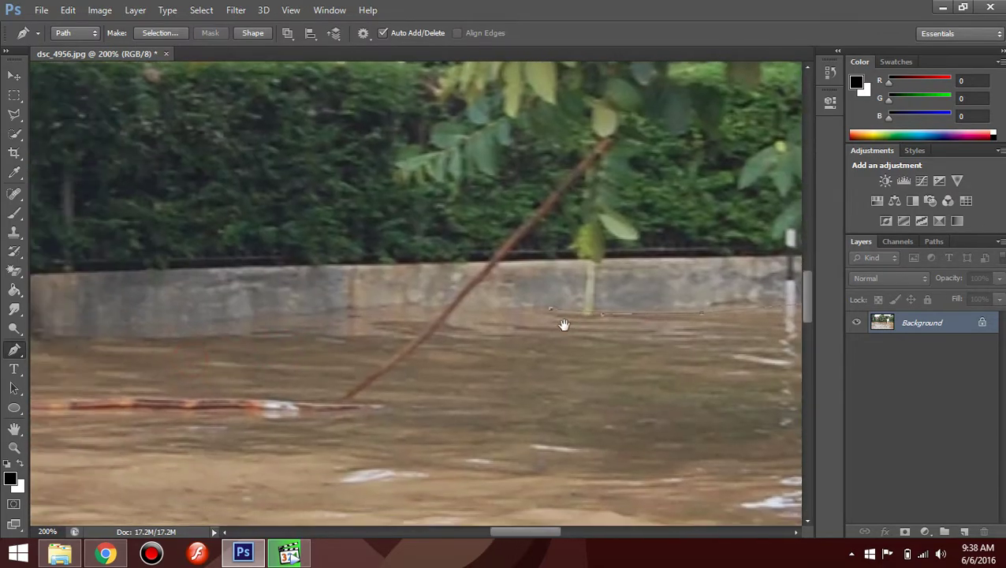
# Trace the outline around where the fallen branch meets the water
pyautogui.keyDown('ctrl'); pyautogui.click(459, 309); pyautogui.keyUp('ctrl')
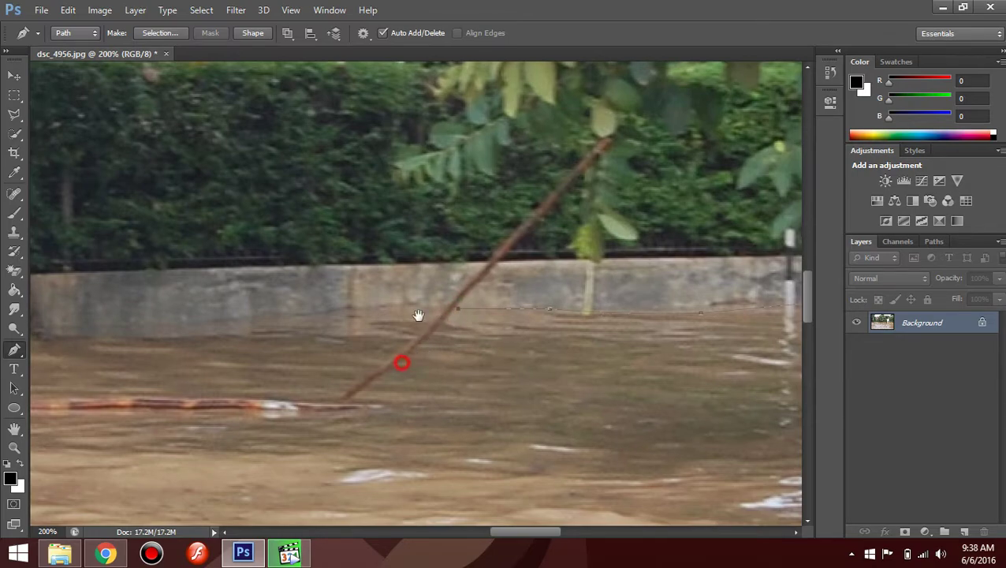
pyautogui.moveTo(399, 361); pyautogui.dragTo(408, 324)
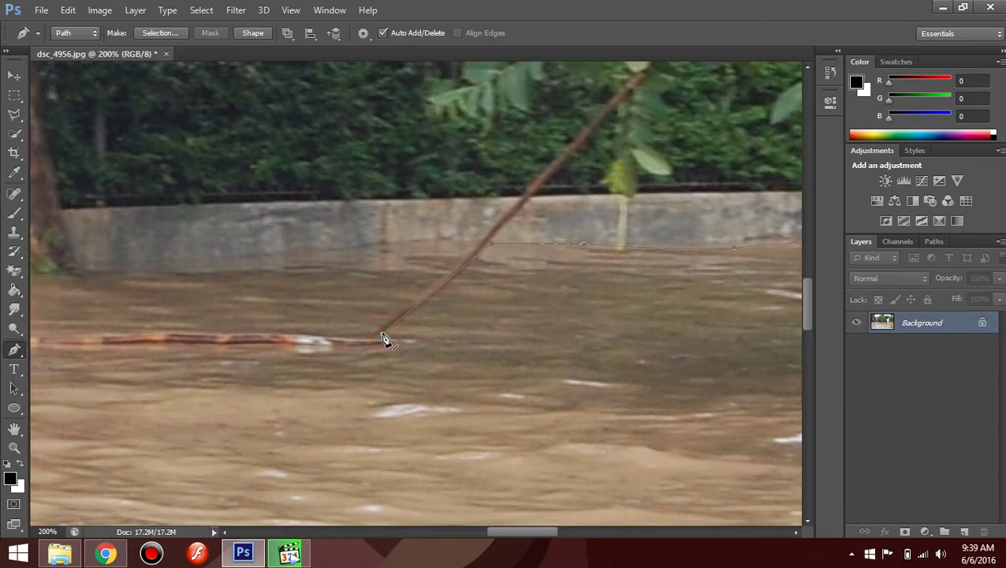
pyautogui.moveTo(360, 348); pyautogui.dragTo(351, 350)
pyautogui.click(489, 246)
pyautogui.click(412, 342)
# Trace anchors around the floating log, making its left end a sharp corner
pyautogui.moveTo(303, 362); pyautogui.dragTo(551, 317)
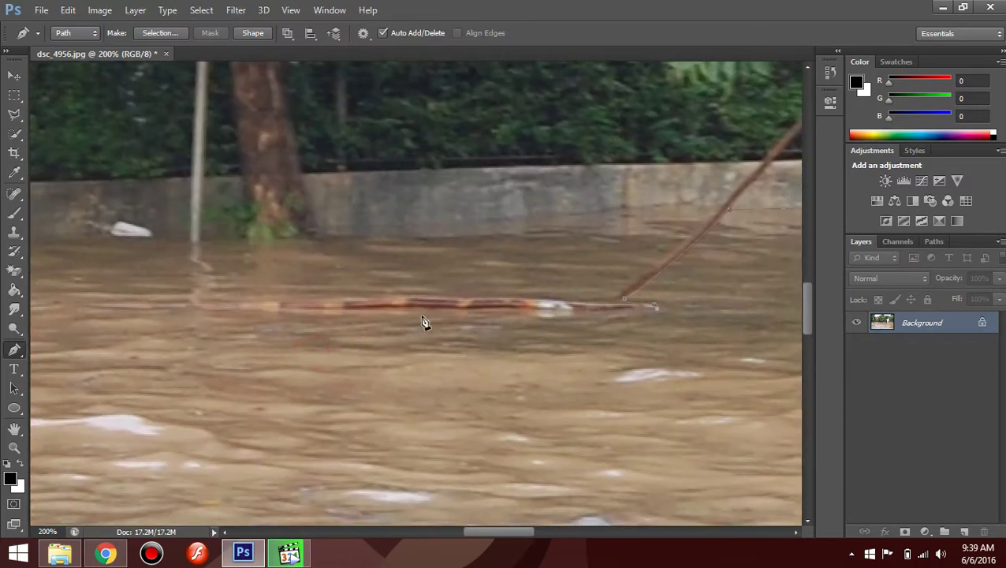
pyautogui.click(335, 314)
pyautogui.click(254, 308)
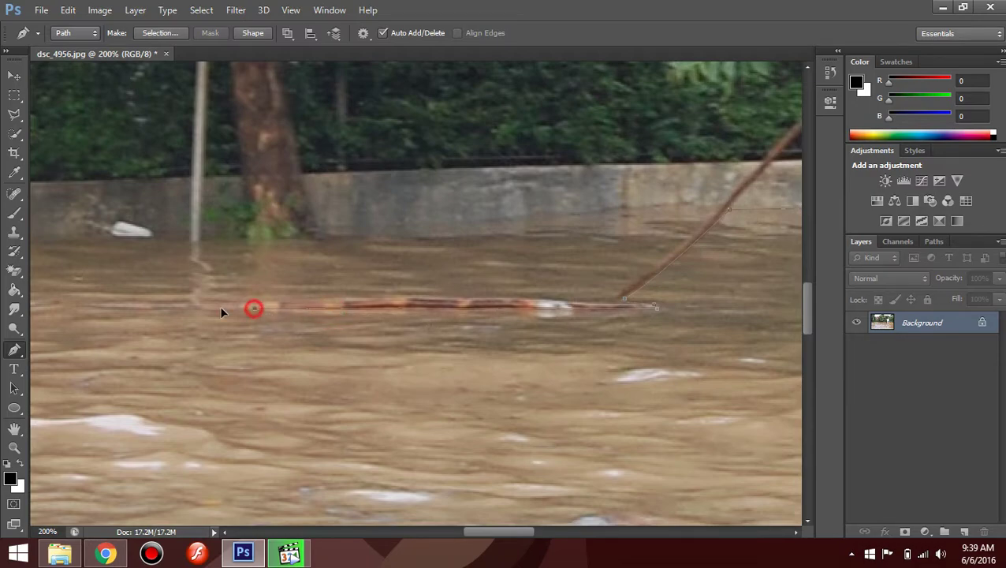
pyautogui.click(152, 293)
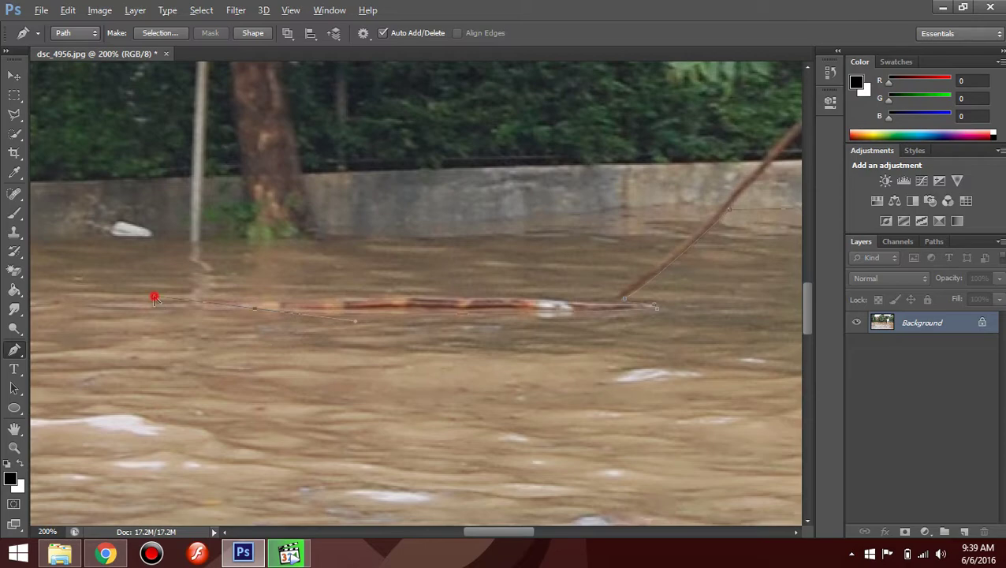
pyautogui.click(223, 307)
pyautogui.click(386, 298)
pyautogui.moveTo(401, 303); pyautogui.dragTo(461, 305)
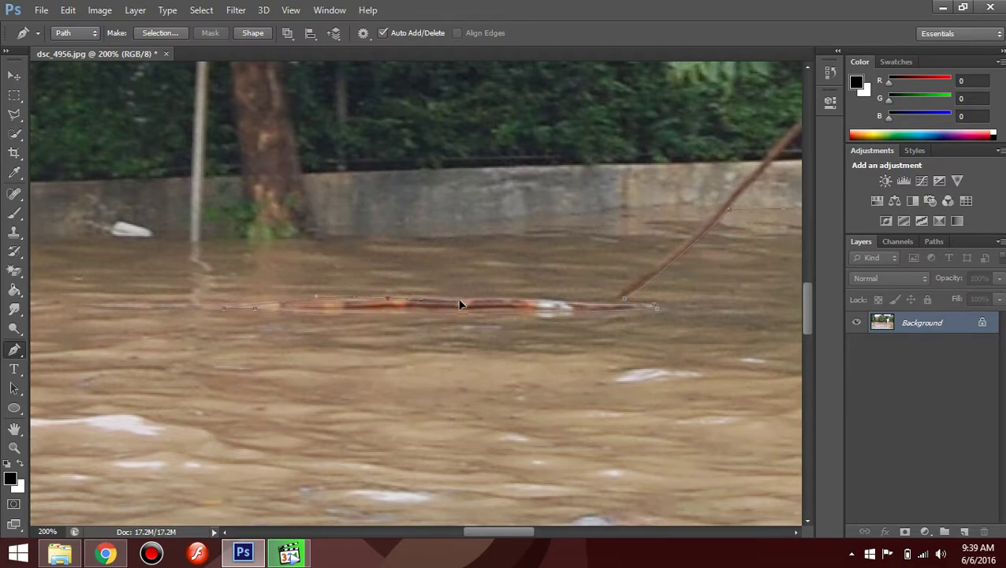
pyautogui.click(406, 296)
pyautogui.keyDown('alt'); pyautogui.click(225, 308); pyautogui.keyUp('alt')
pyautogui.click(225, 309)
# Add curved anchors along the wall's base, undoing one misplaced segment
pyautogui.moveTo(605, 298)
pyautogui.mouseDown()
pyautogui.moveTo(529, 339)
pyautogui.moveTo(640, 251)
pyautogui.mouseUp()
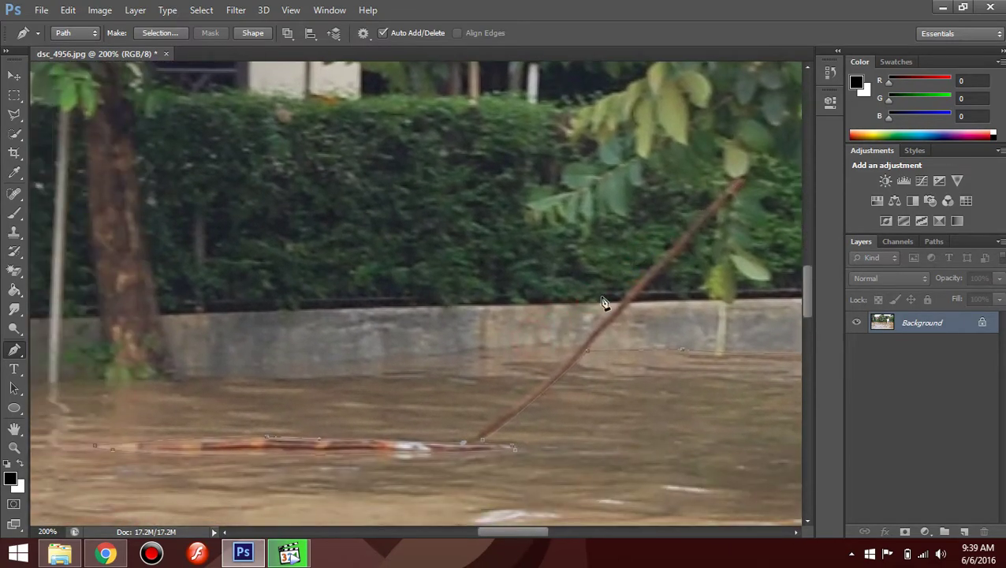
pyautogui.click(579, 345)
pyautogui.hotkey('ctrl', 'z')
pyautogui.moveTo(369, 369); pyautogui.dragTo(220, 396)
pyautogui.moveTo(240, 376); pyautogui.dragTo(172, 370)
pyautogui.moveTo(281, 371); pyautogui.dragTo(324, 375)
# Resume the outline by the tree, tracing past the pole's base along the wall
pyautogui.moveTo(236, 372); pyautogui.dragTo(472, 344)
pyautogui.moveTo(583, 343); pyautogui.dragTo(394, 337)
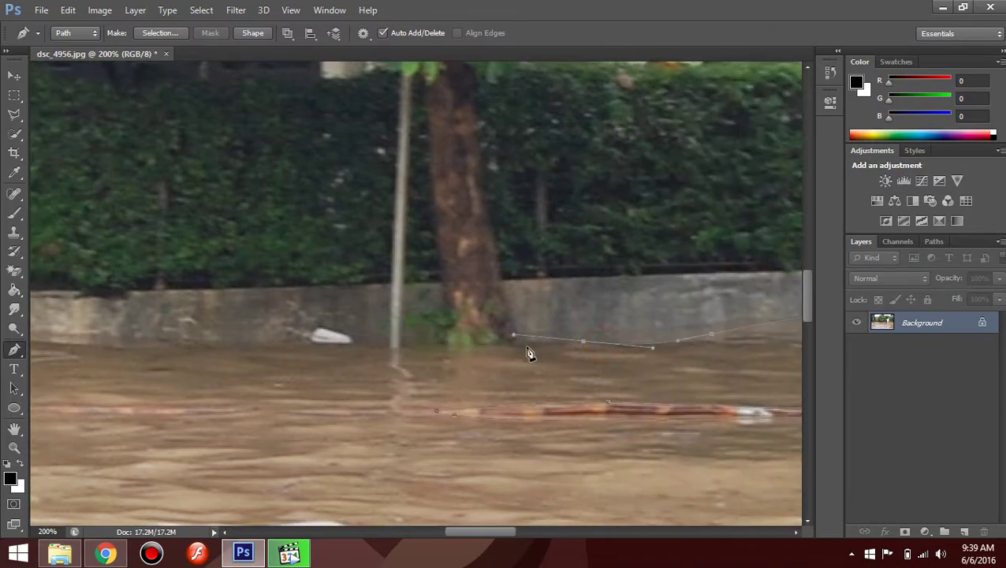
pyautogui.keyDown('ctrl'); pyautogui.click(519, 343); pyautogui.keyUp('ctrl')
pyautogui.keyDown('ctrl'); pyautogui.click(523, 347); pyautogui.keyUp('ctrl')
pyautogui.moveTo(377, 353); pyautogui.dragTo(375, 353)
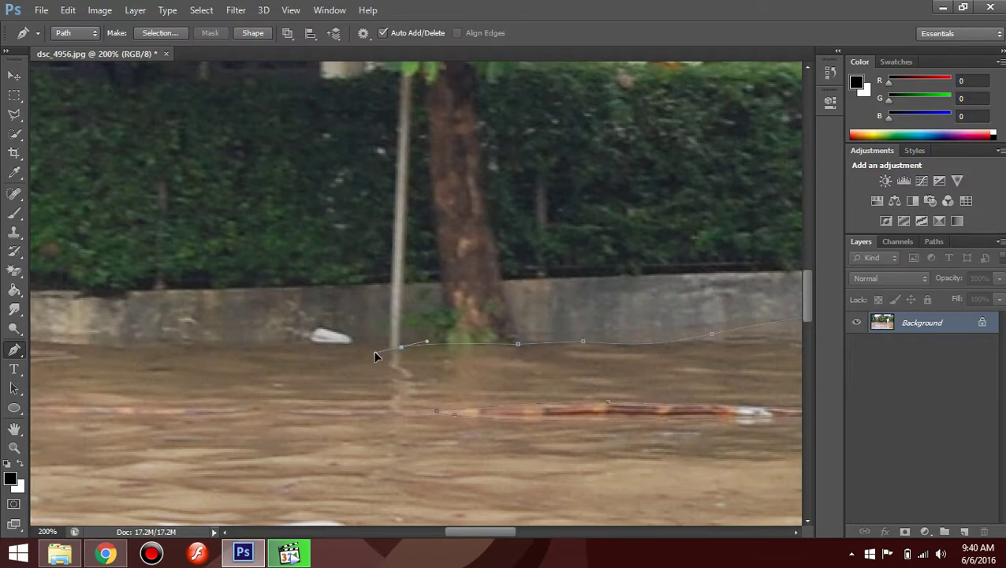
pyautogui.click(312, 343)
pyautogui.moveTo(401, 347)
pyautogui.mouseDown()
pyautogui.moveTo(383, 344)
pyautogui.moveTo(607, 307)
pyautogui.mouseUp()
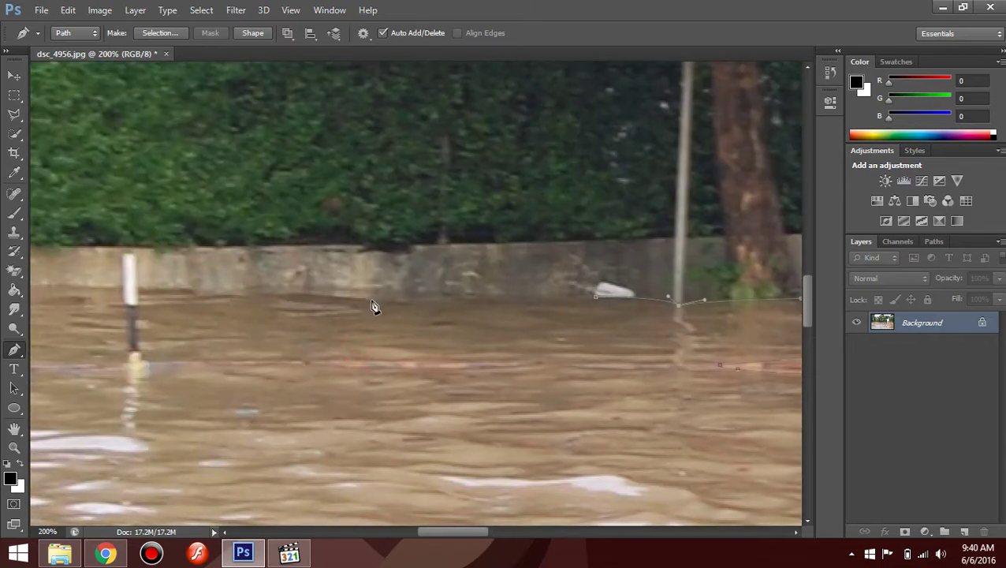
pyautogui.moveTo(371, 301)
pyautogui.mouseDown()
pyautogui.moveTo(317, 294)
pyautogui.moveTo(485, 321)
pyautogui.mouseUp()
pyautogui.click(394, 323)
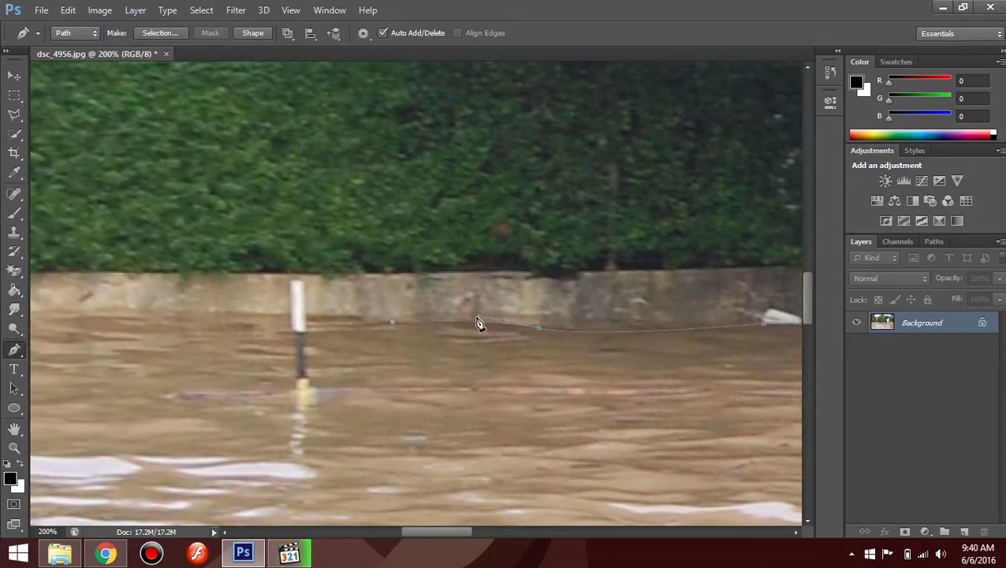
# Trace the outline down and around the first small white post's base
pyautogui.moveTo(477, 318); pyautogui.dragTo(547, 326)
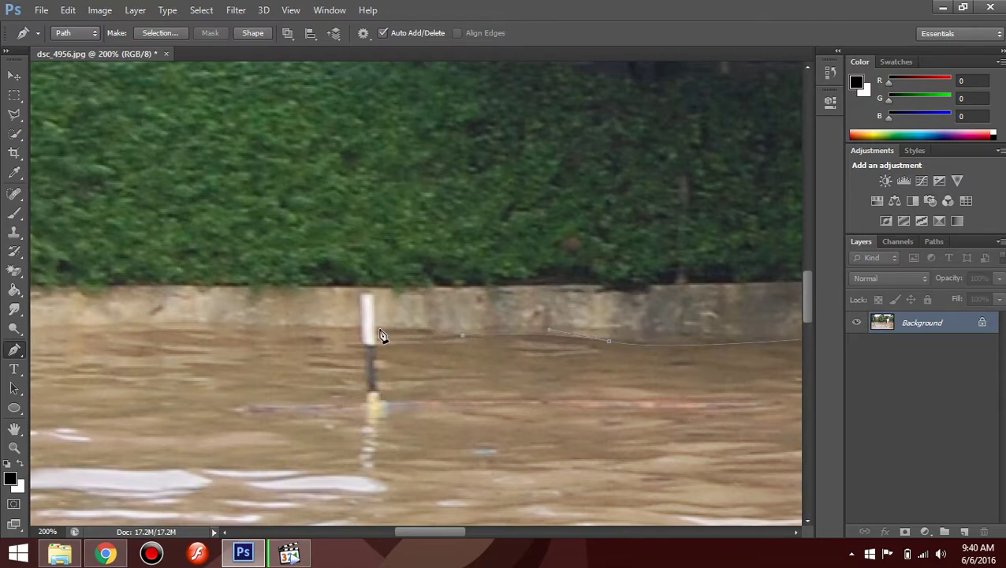
pyautogui.moveTo(377, 329); pyautogui.dragTo(363, 329)
pyautogui.click(344, 330)
pyautogui.click(376, 398)
pyautogui.click(378, 413)
pyautogui.click(377, 413)
pyautogui.moveTo(368, 427); pyautogui.dragTo(367, 365)
pyautogui.keyDown('alt'); pyautogui.click(368, 426); pyautogui.keyUp('alt')
pyautogui.click(367, 410)
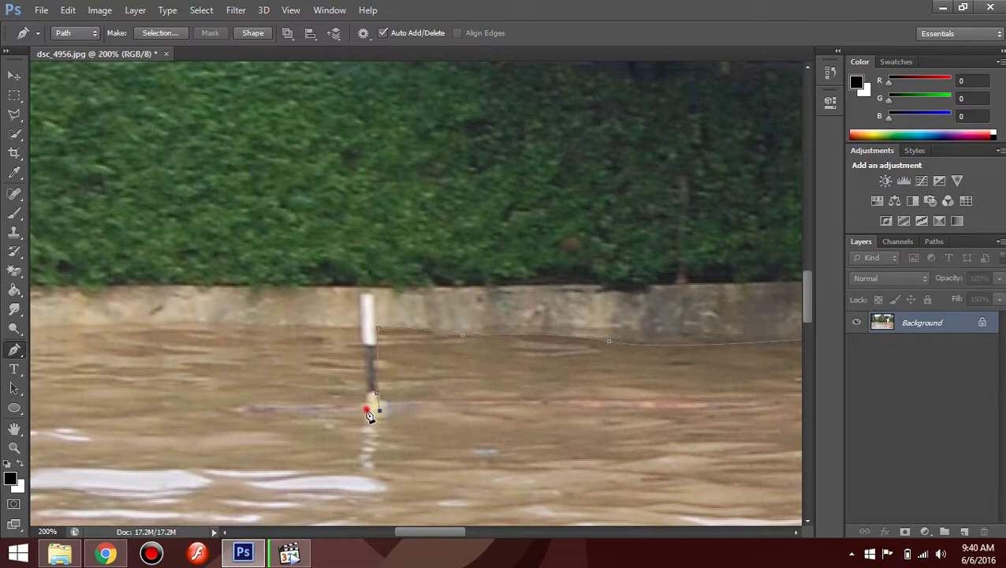
pyautogui.click(361, 328)
# Trace around the next white post and its reflection, then further left along the wall
pyautogui.moveTo(339, 349); pyautogui.dragTo(442, 359)
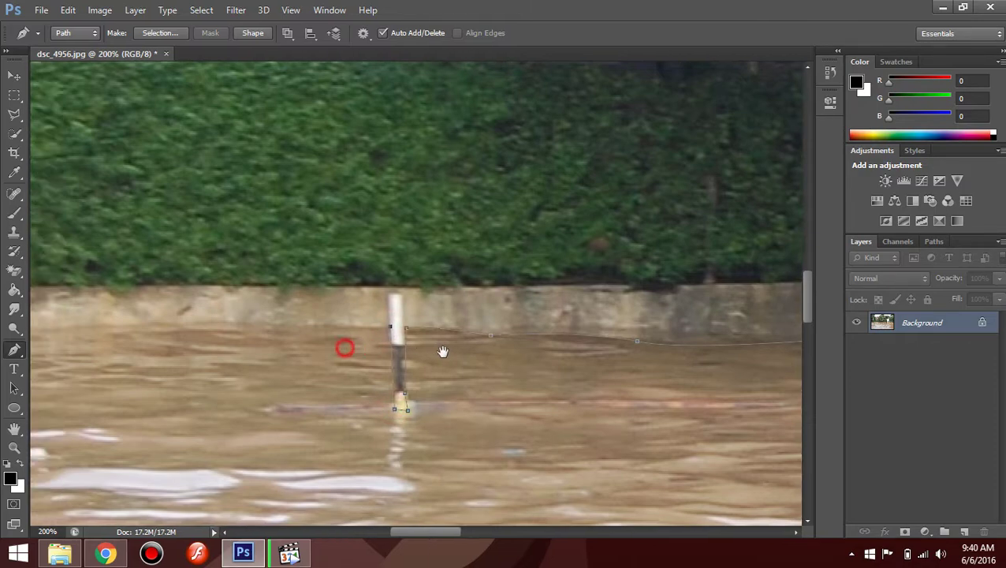
pyautogui.moveTo(234, 329)
pyautogui.mouseDown()
pyautogui.moveTo(204, 341)
pyautogui.moveTo(240, 331)
pyautogui.mouseUp()
pyautogui.click(191, 321)
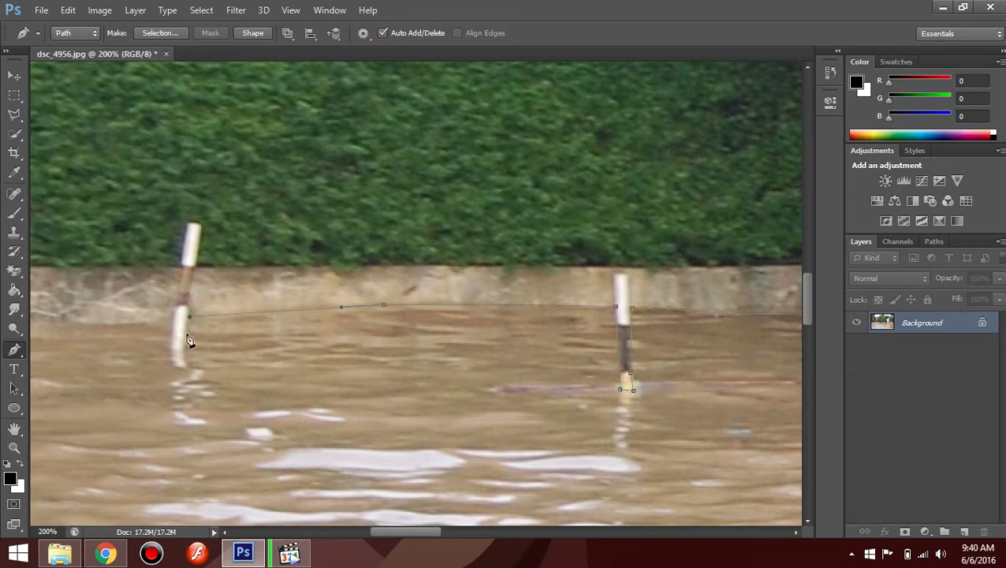
pyautogui.click(182, 359)
pyautogui.click(184, 368)
pyautogui.click(173, 357)
pyautogui.click(173, 316)
pyautogui.hscroll(-5, 433, 345)
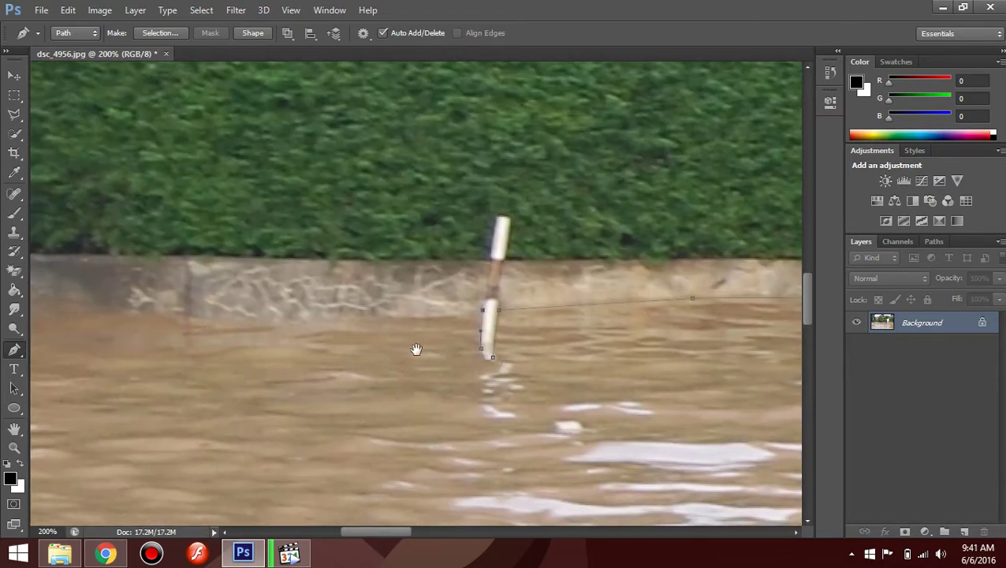
pyautogui.scroll(-2, 355, 331)
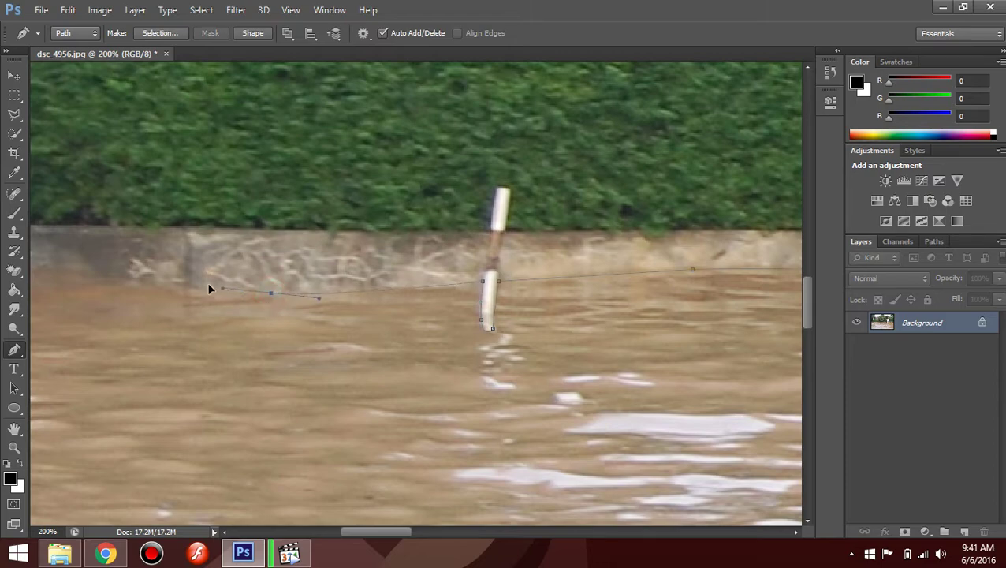
pyautogui.moveTo(251, 292); pyautogui.dragTo(190, 290)
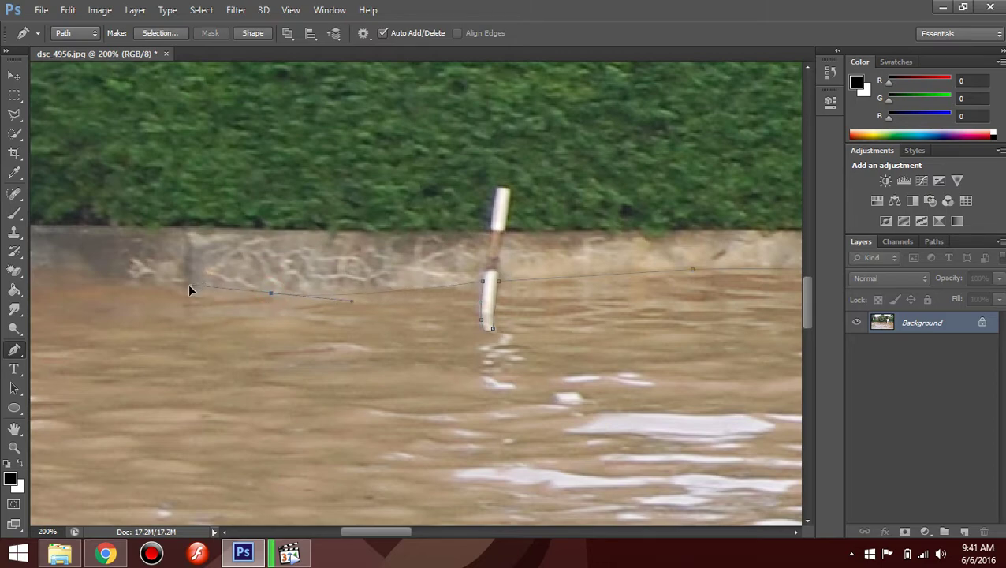
pyautogui.click(144, 279)
# Extend the outline left to the pillars, crossing the large pillar's base
pyautogui.moveTo(194, 299); pyautogui.dragTo(510, 346)
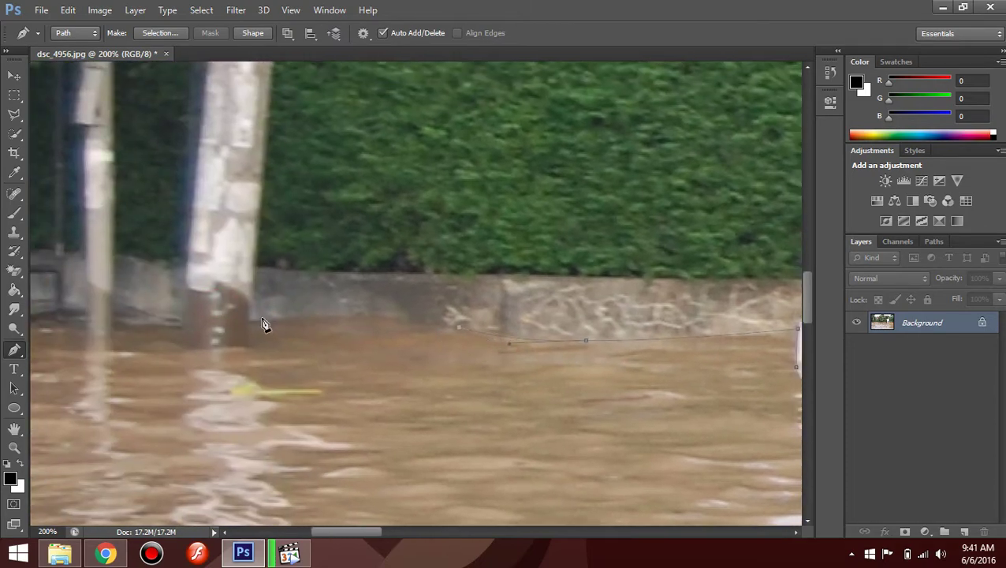
pyautogui.moveTo(176, 341); pyautogui.dragTo(160, 333)
pyautogui.moveTo(250, 321); pyautogui.dragTo(251, 334)
pyautogui.click(250, 343)
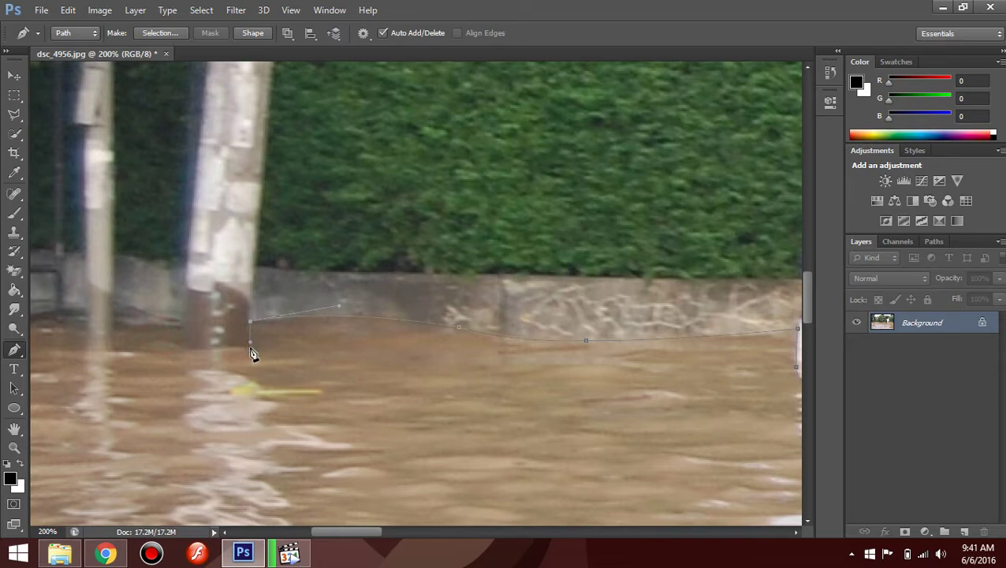
pyautogui.click(181, 354)
pyautogui.moveTo(186, 332); pyautogui.dragTo(340, 320)
pyautogui.moveTo(496, 313); pyautogui.dragTo(517, 313)
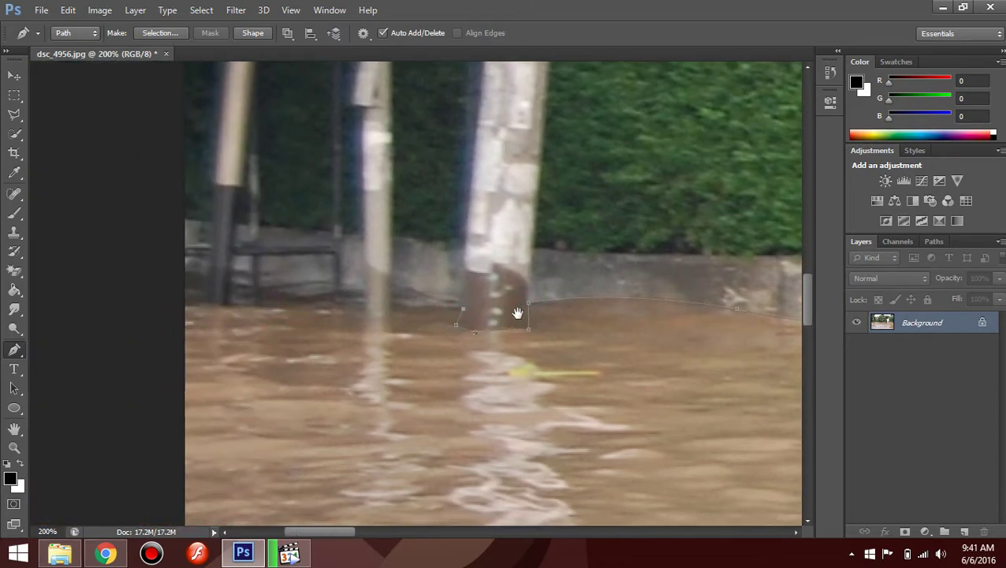
pyautogui.click(451, 328)
pyautogui.click(459, 327)
pyautogui.click(463, 311)
pyautogui.click(459, 309)
pyautogui.click(393, 308)
# Extend the water path past the left edge and close it along the photo's bottom
pyautogui.moveTo(280, 311); pyautogui.dragTo(262, 313)
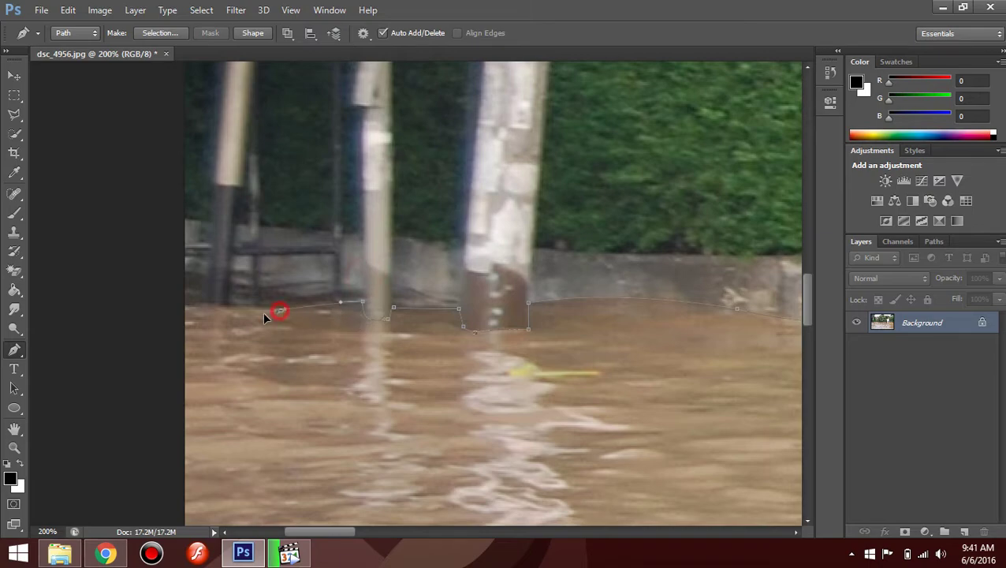
pyautogui.click(213, 304)
pyautogui.moveTo(169, 315)
pyautogui.mouseDown()
pyautogui.moveTo(152, 341)
pyautogui.moveTo(217, 197)
pyautogui.mouseUp()
pyautogui.scroll(-3, 255, 146)
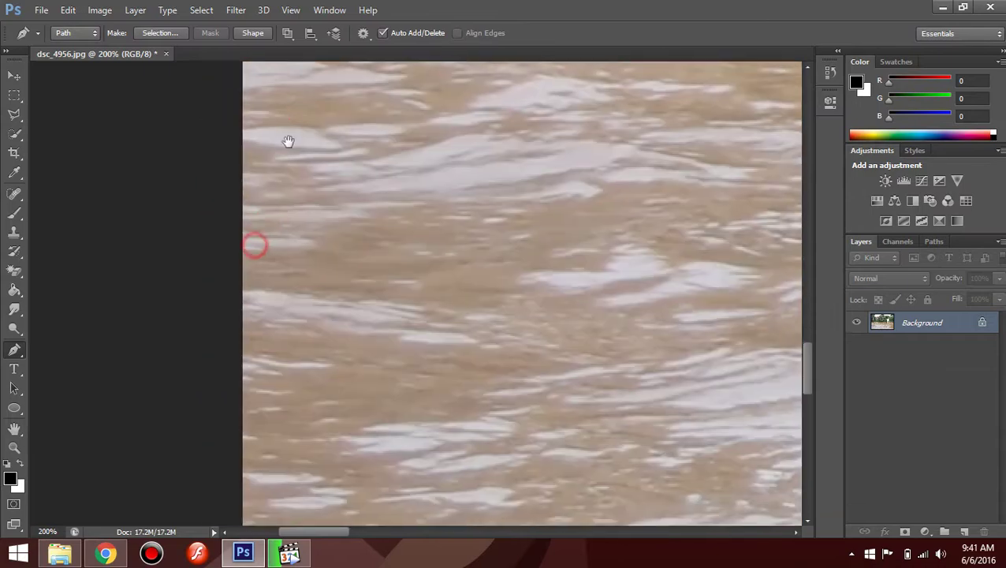
pyautogui.scroll(-3, 287, 141)
pyautogui.scroll(-3, 285, 175)
pyautogui.scroll(-3, 286, 254)
pyautogui.scroll(-2, 290, 272)
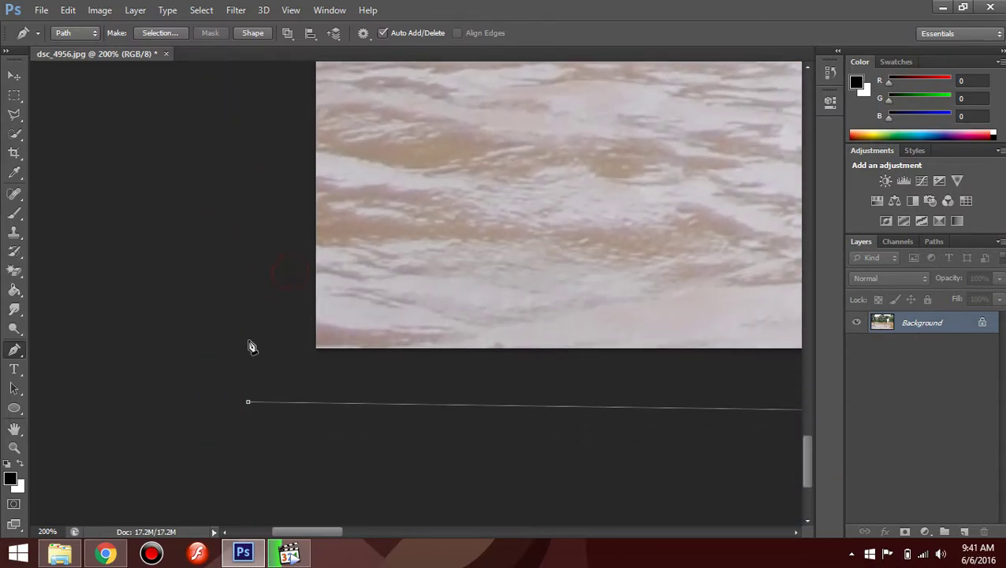
pyautogui.click(247, 398)
# Zoom back to 100% and centre the view on the PKBL sign's posts
pyautogui.hotkey('ctrl', '0')
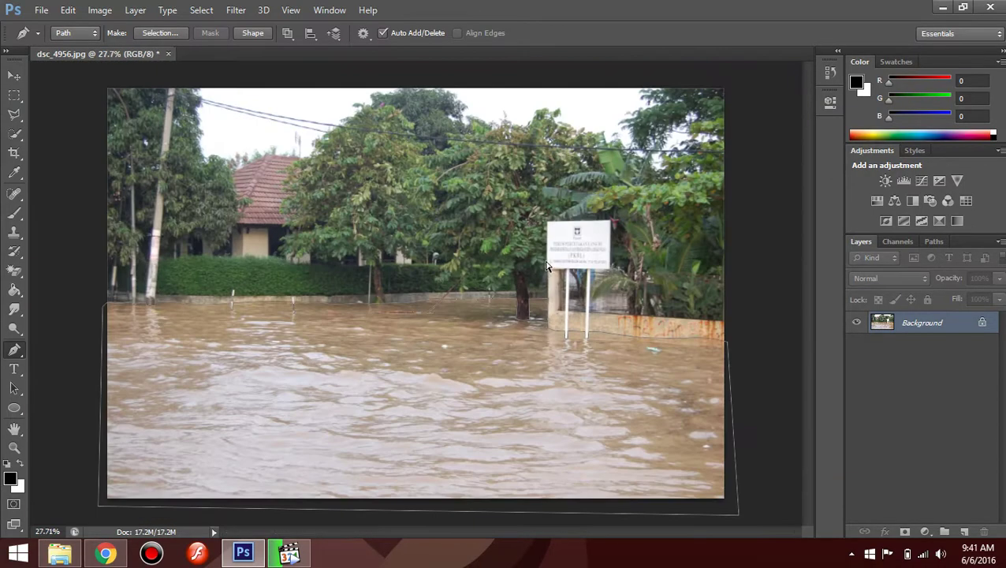
pyautogui.hotkey('ctrl', '+')
pyautogui.hotkey('ctrl', '+')
pyautogui.hotkey('ctrl', '+')
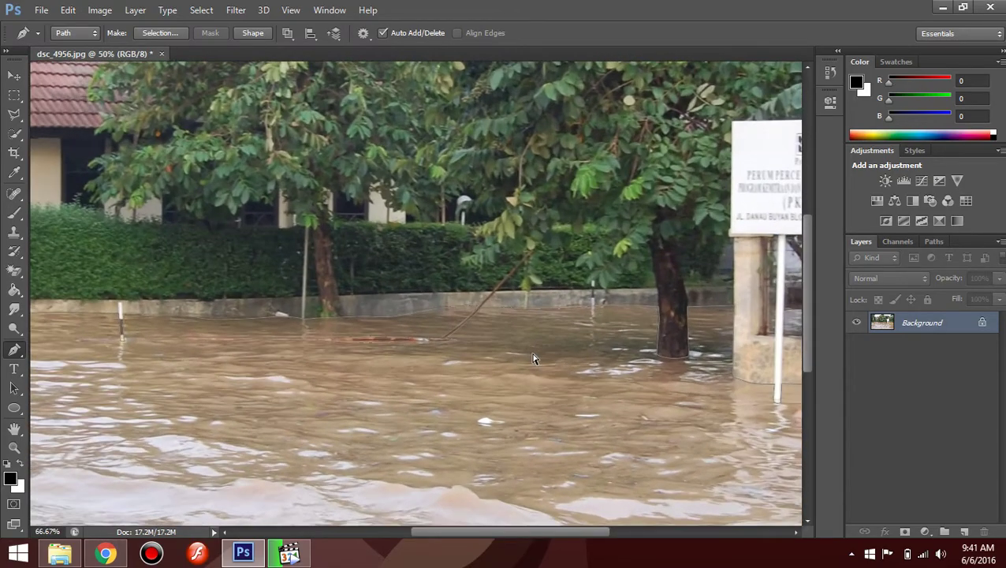
pyautogui.hotkey('ctrl', '+')
pyautogui.moveTo(213, 426)
pyautogui.mouseDown()
pyautogui.moveTo(513, 351)
pyautogui.moveTo(315, 355)
pyautogui.mouseUp()
pyautogui.moveTo(538, 353); pyautogui.dragTo(228, 351)
pyautogui.moveTo(584, 348); pyautogui.dragTo(438, 348)
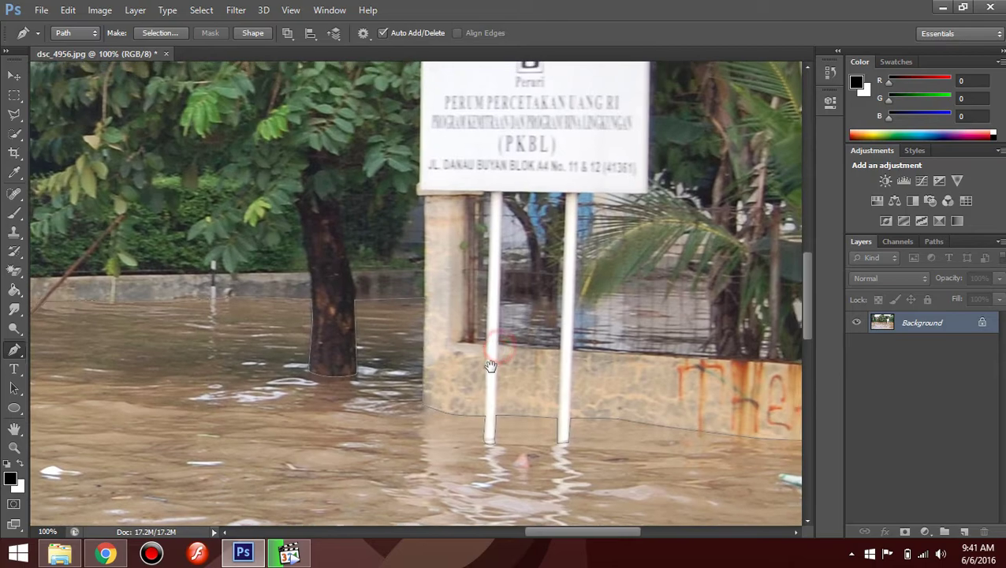
pyautogui.moveTo(490, 365); pyautogui.dragTo(403, 377)
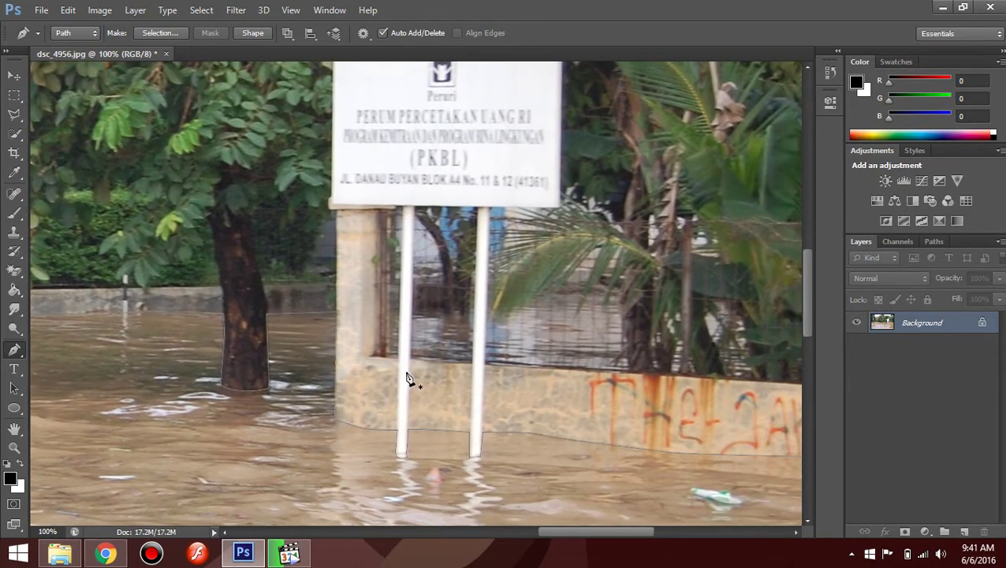
# At 200%, trace a small closed outline around the water behind the sign and fence
pyautogui.hotkey('ctrl', '+')
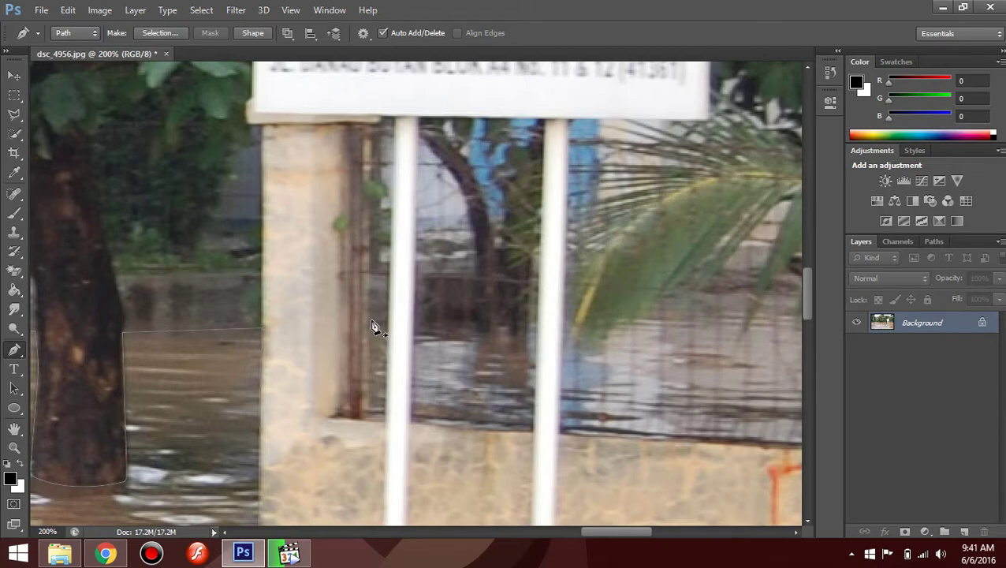
pyautogui.click(370, 322)
pyautogui.click(385, 320)
pyautogui.click(386, 418)
pyautogui.click(385, 416)
pyautogui.click(372, 411)
pyautogui.click(374, 323)
# Trace a closed outline along the dipping waterline between the sign's two posts
pyautogui.click(414, 320)
pyautogui.click(477, 318)
pyautogui.click(488, 331)
pyautogui.click(497, 321)
pyautogui.click(512, 329)
pyautogui.click(527, 334)
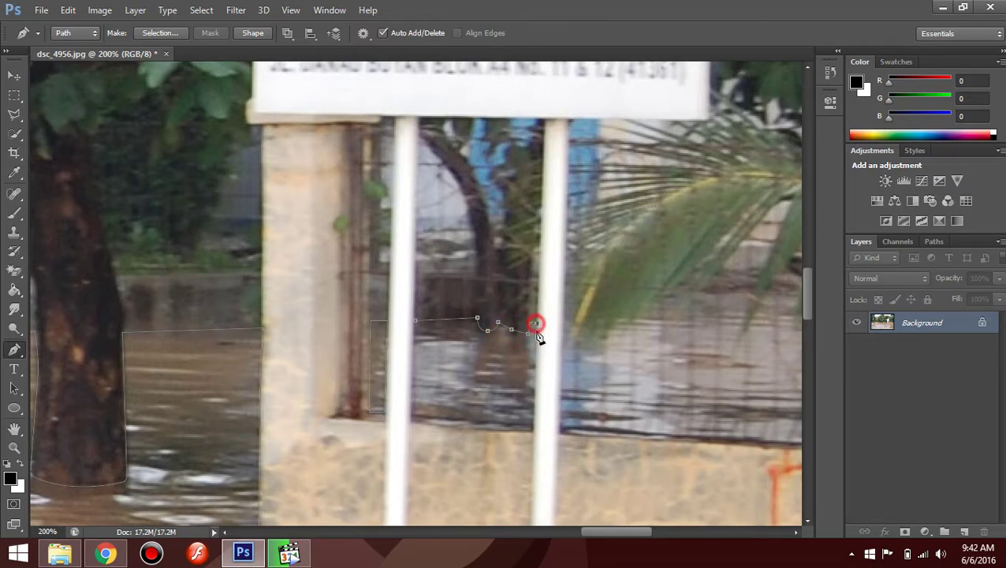
pyautogui.click(533, 430)
pyautogui.click(412, 413)
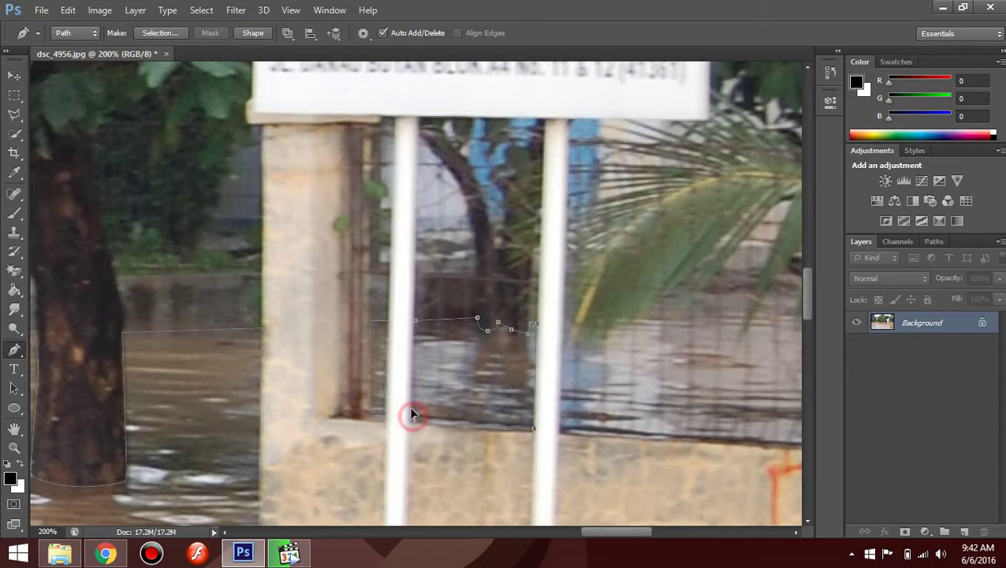
pyautogui.click(416, 322)
# Outline the water behind the right fence, up the palm trunk and left along the waterline
pyautogui.moveTo(602, 382); pyautogui.dragTo(517, 395)
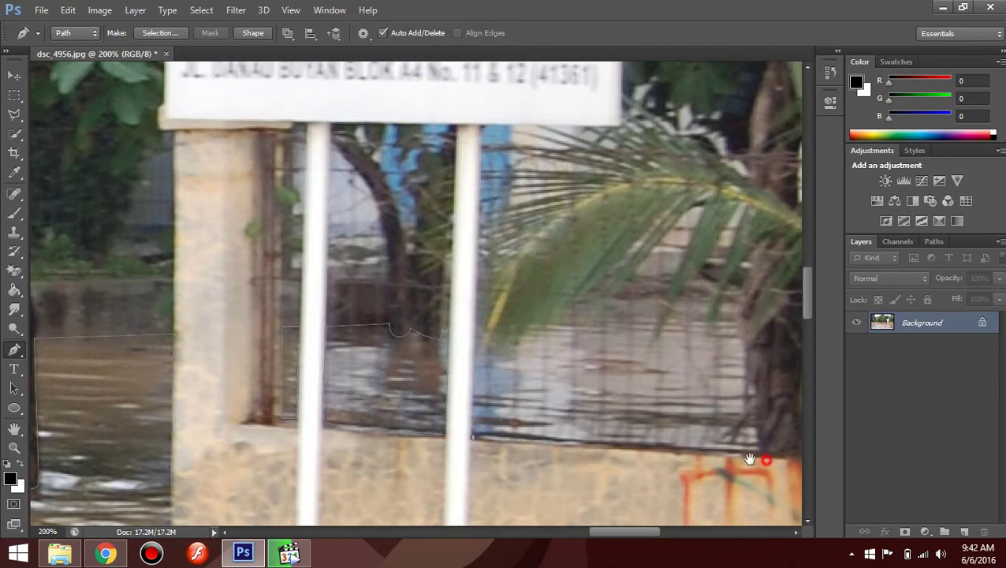
pyautogui.moveTo(762, 459); pyautogui.dragTo(588, 444)
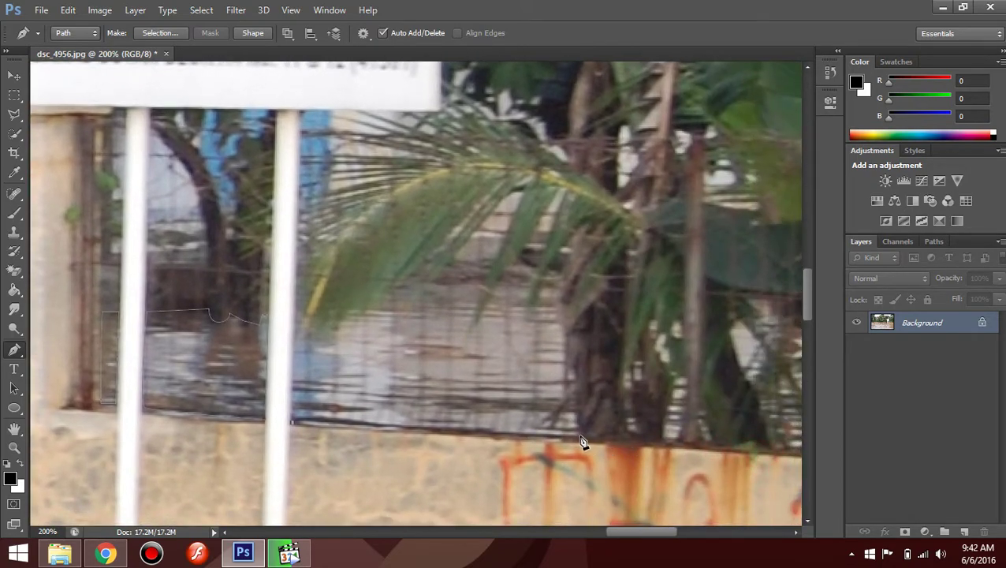
pyautogui.click(581, 438)
pyautogui.click(566, 409)
pyautogui.click(562, 283)
pyautogui.click(542, 287)
pyautogui.click(502, 285)
pyautogui.click(434, 285)
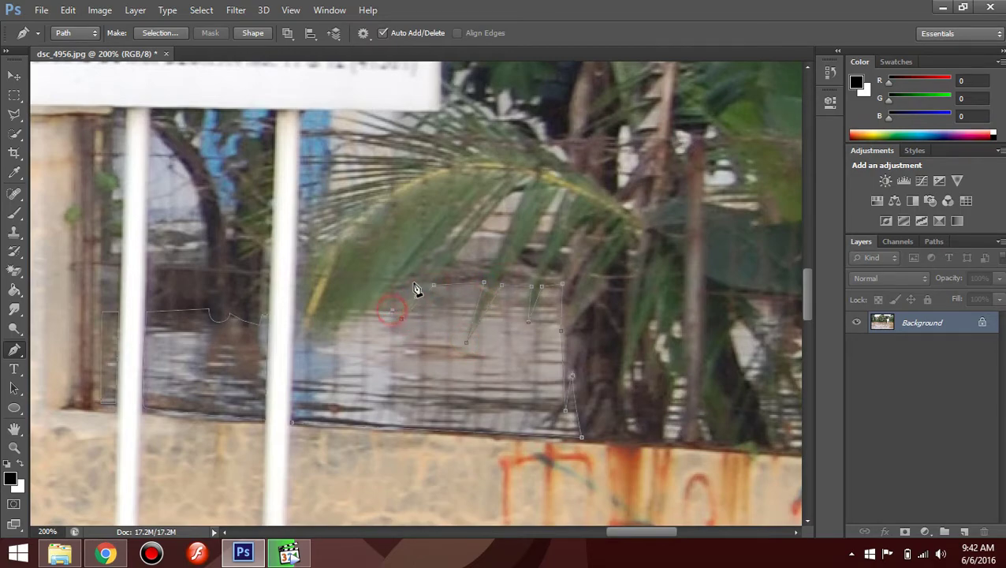
pyautogui.click(422, 276)
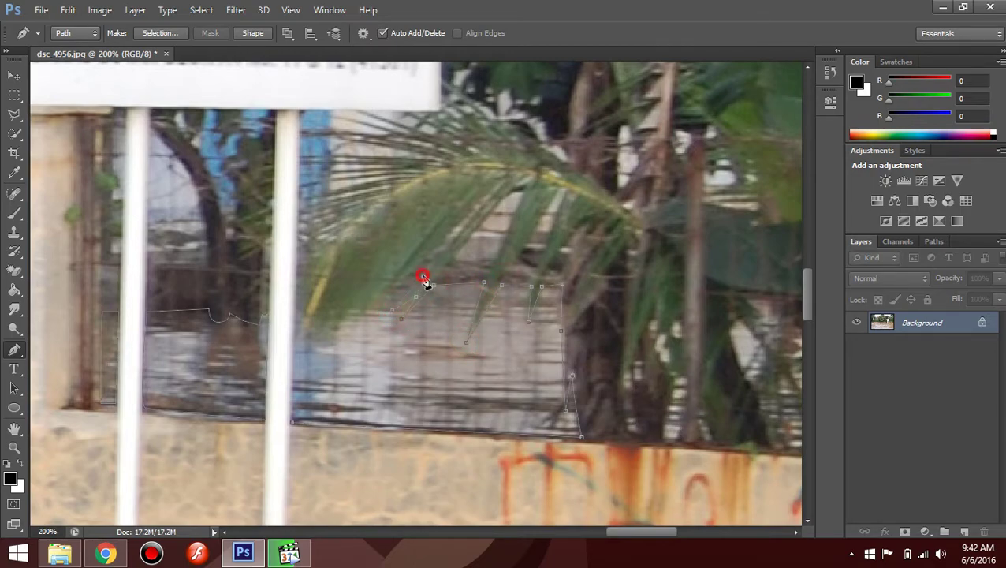
# Continue the outline left along the far wall, close it, and fit the photo on screen
pyautogui.click(357, 311)
pyautogui.click(330, 311)
pyautogui.click(308, 321)
pyautogui.click(296, 332)
pyautogui.click(317, 278)
pyautogui.click(291, 423)
pyautogui.hotkey('ctrl', '0')
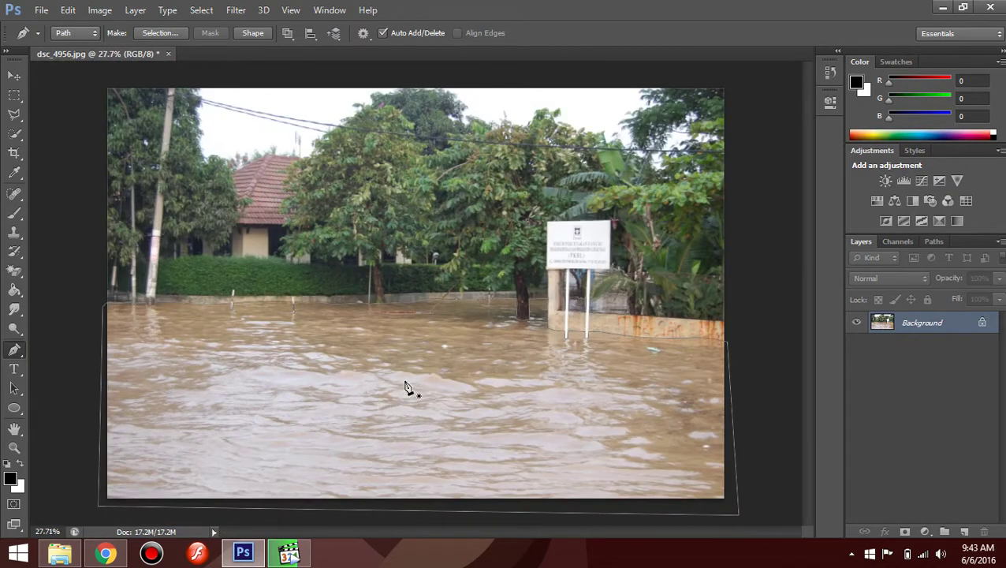
# Make a selection from the path with 0 feather and copy the water to Layer 1
pyautogui.rightClick(405, 385)
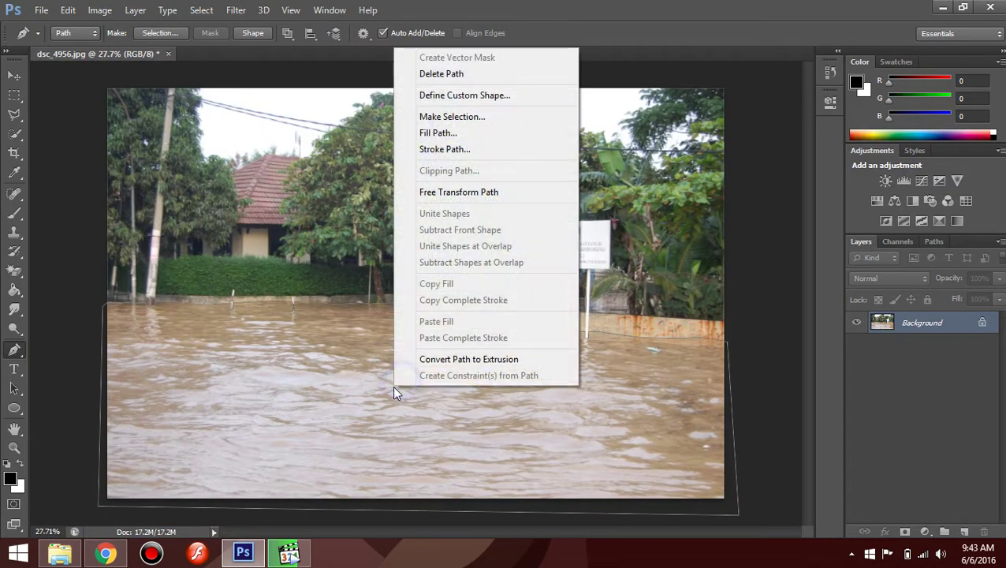
pyautogui.click(487, 118)
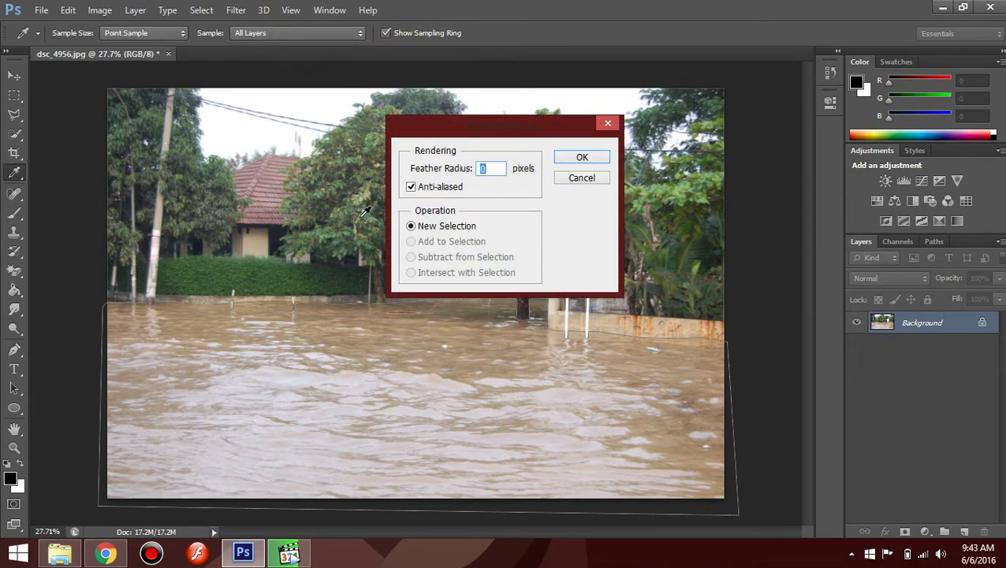
pyautogui.click(584, 157)
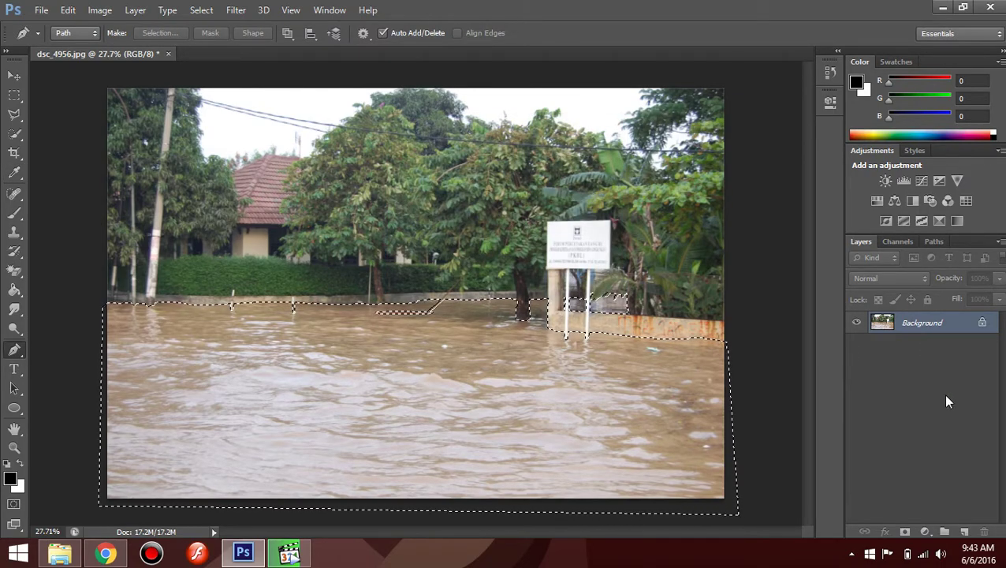
pyautogui.hotkey('ctrl', 'j')
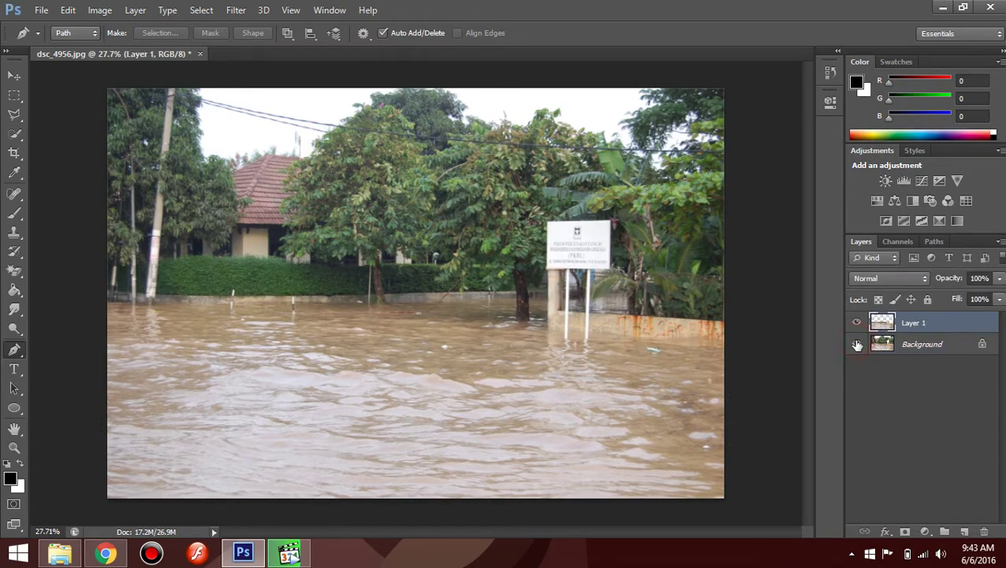
pyautogui.click(857, 344)
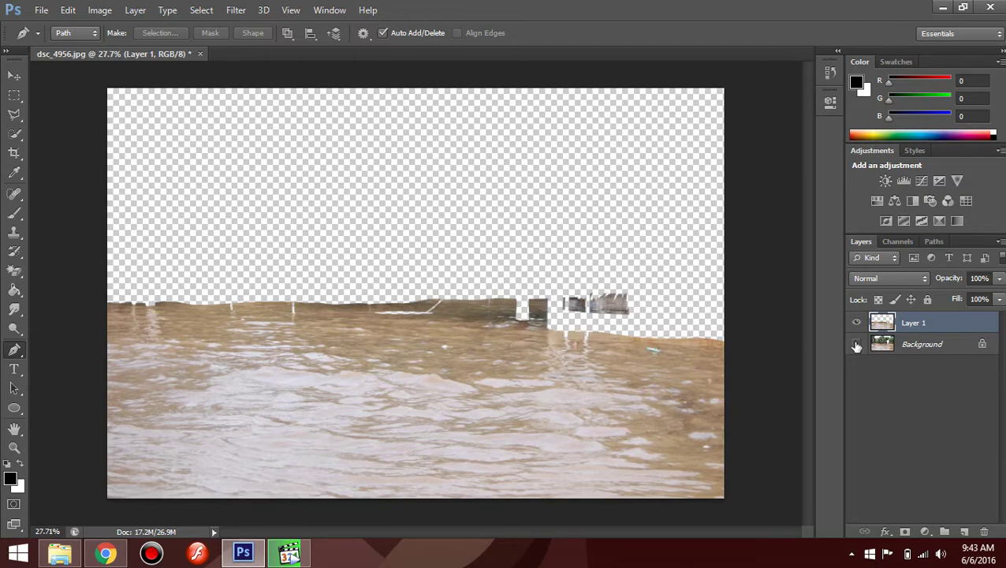
pyautogui.click(858, 345)
# Apply a Midtones Color Balance of -100, -23, +70 to Layer 1's water
pyautogui.click(100, 10)
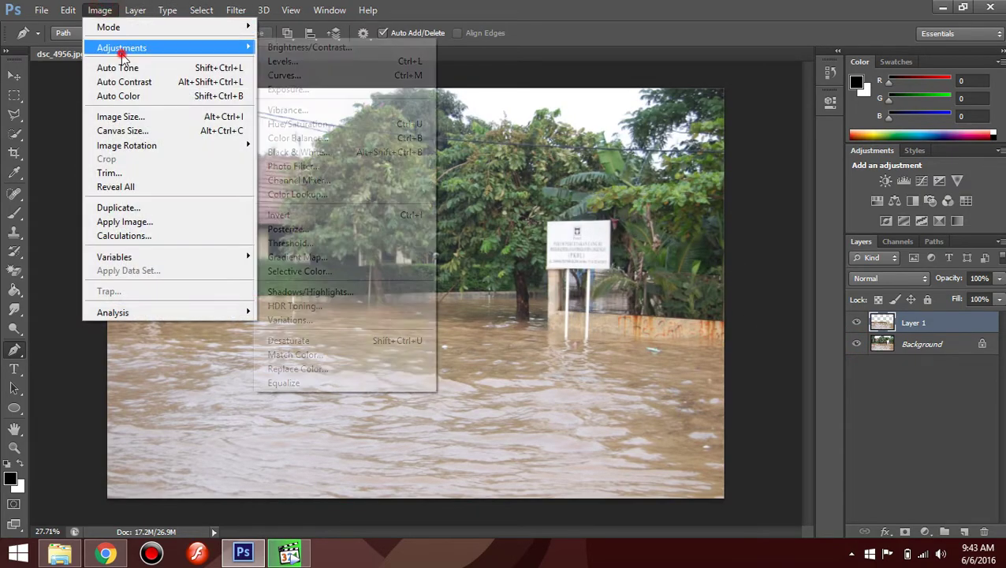
pyautogui.click(327, 138)
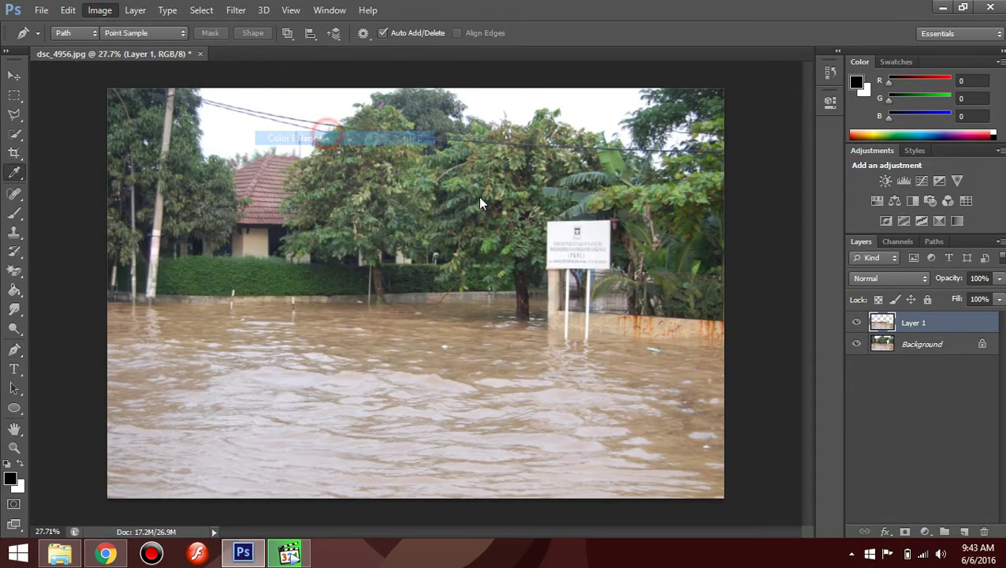
pyautogui.moveTo(272, 209); pyautogui.dragTo(794, 249)
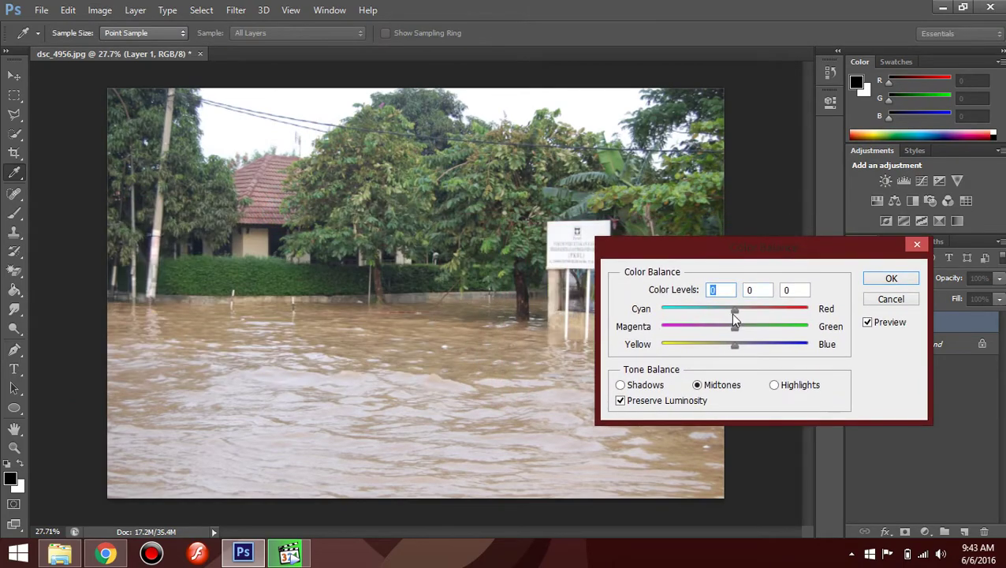
pyautogui.moveTo(735, 314); pyautogui.dragTo(642, 311)
pyautogui.moveTo(732, 348); pyautogui.dragTo(786, 344)
pyautogui.moveTo(739, 265)
pyautogui.mouseDown()
pyautogui.moveTo(878, 164)
pyautogui.moveTo(834, 99)
pyautogui.moveTo(725, 56)
pyautogui.mouseUp()
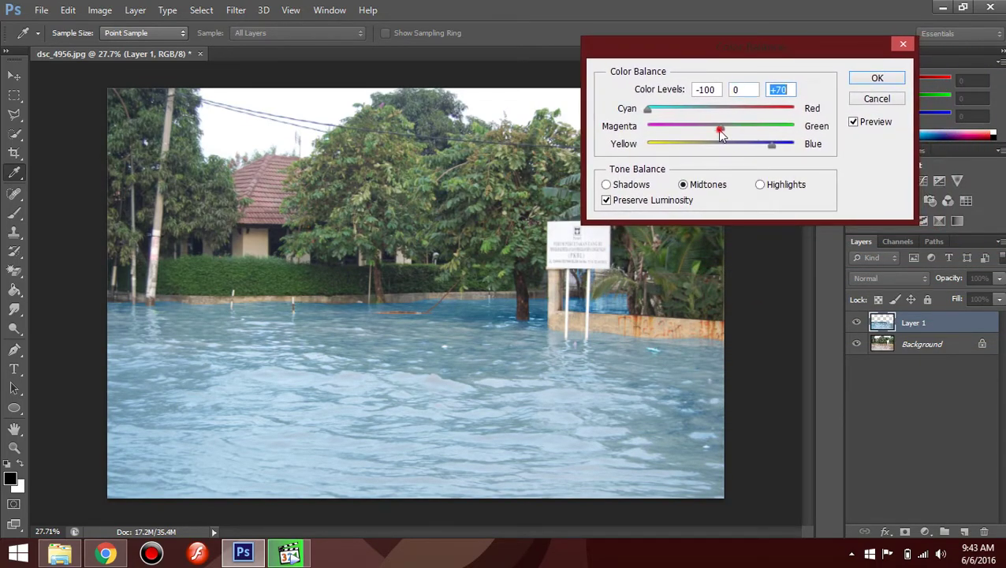
pyautogui.moveTo(717, 129)
pyautogui.mouseDown()
pyautogui.moveTo(739, 125)
pyautogui.moveTo(702, 130)
pyautogui.mouseUp()
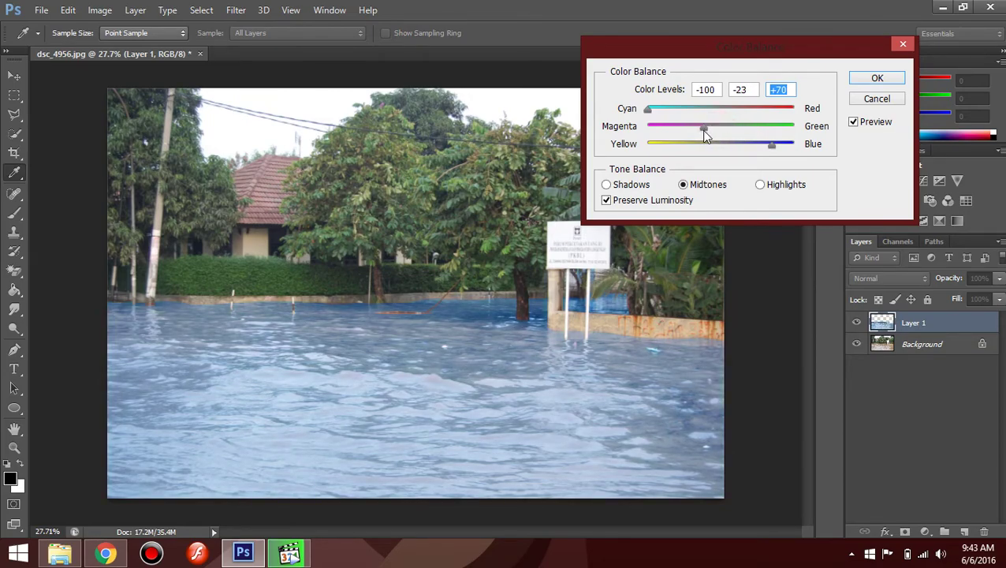
pyautogui.click(875, 79)
pyautogui.press('p')
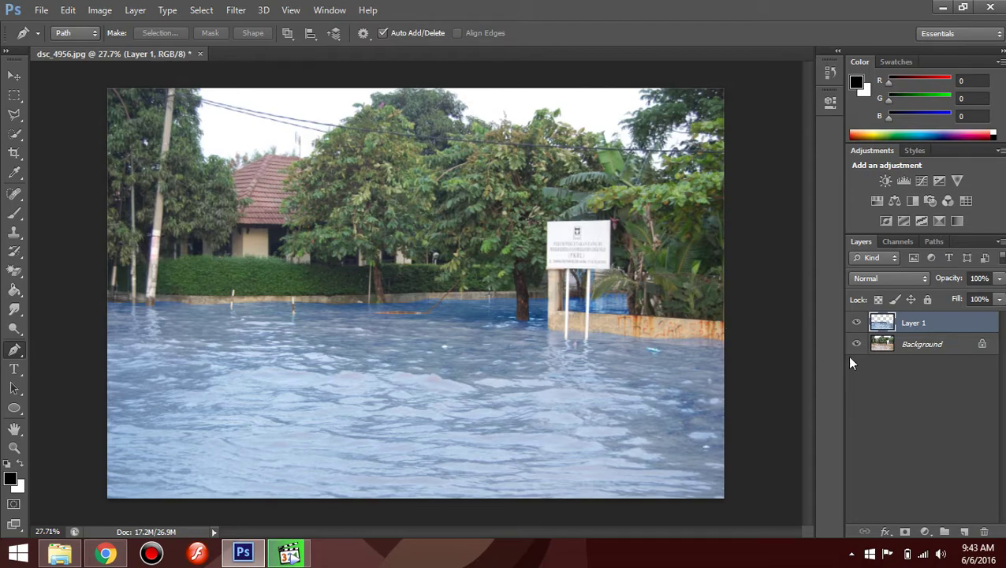
# Merge Layer 1 into the Background, then apply Vibrance +54 and Saturation +18
pyautogui.keyDown('shift'); pyautogui.click(920, 352); pyautogui.keyUp('shift')
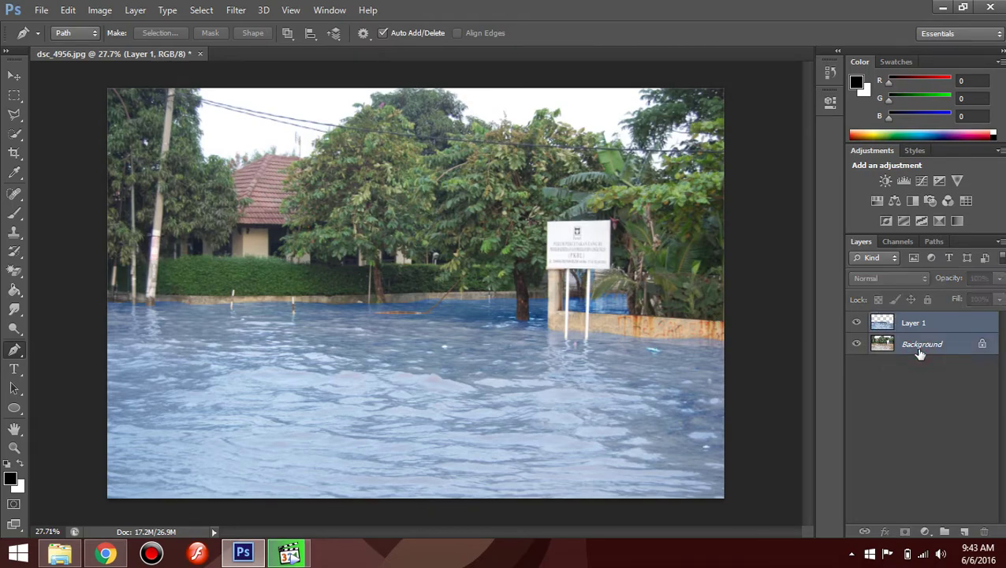
pyautogui.hotkey('ctrl', 'e')
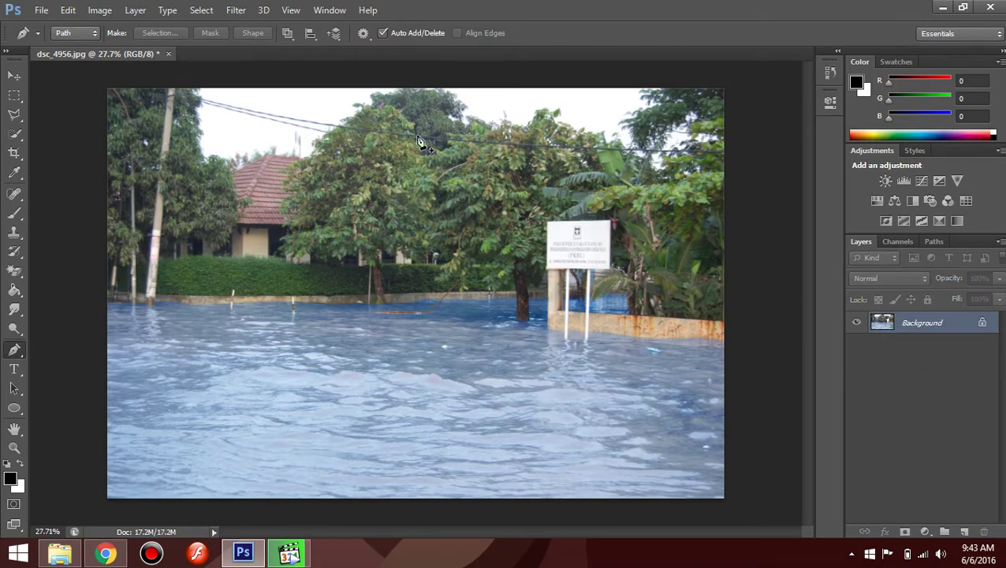
pyautogui.click(100, 10)
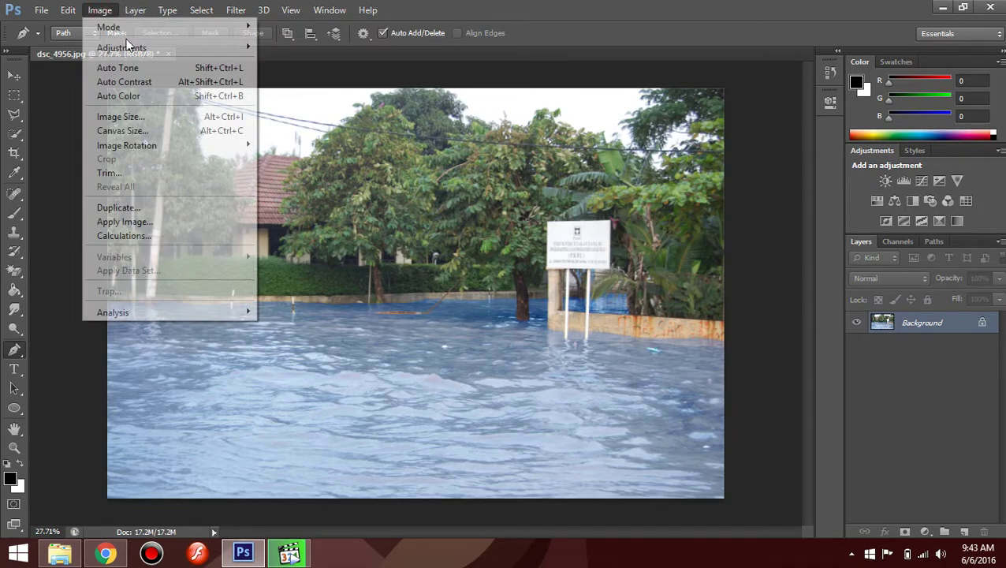
pyautogui.click(150, 50)
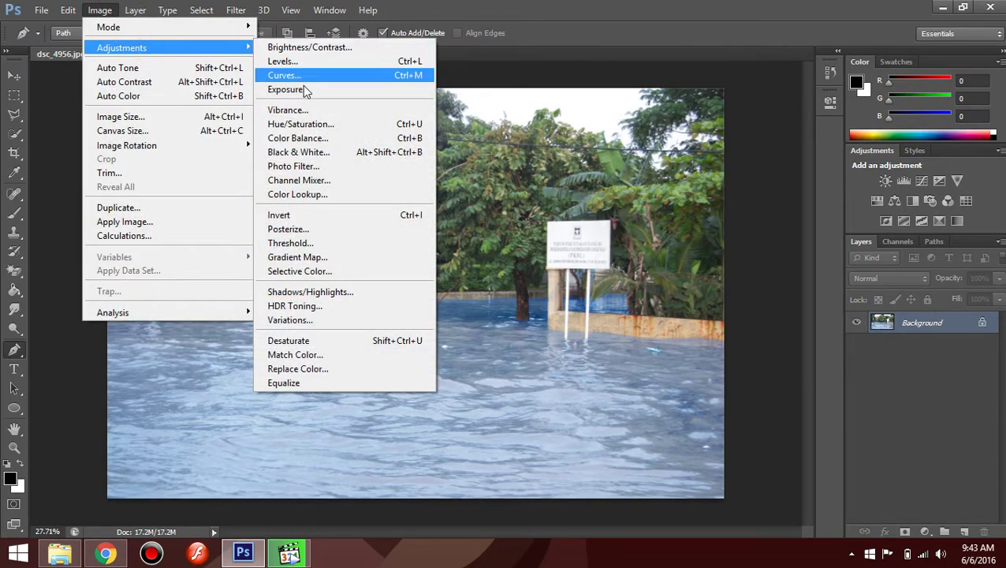
pyautogui.click(300, 111)
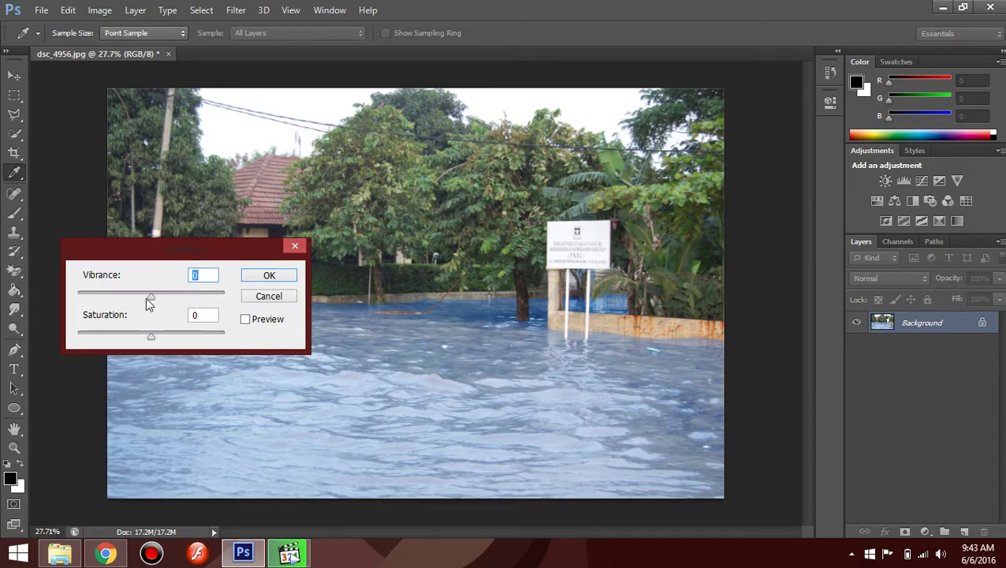
pyautogui.moveTo(152, 297); pyautogui.dragTo(182, 298)
pyautogui.moveTo(158, 335); pyautogui.dragTo(164, 337)
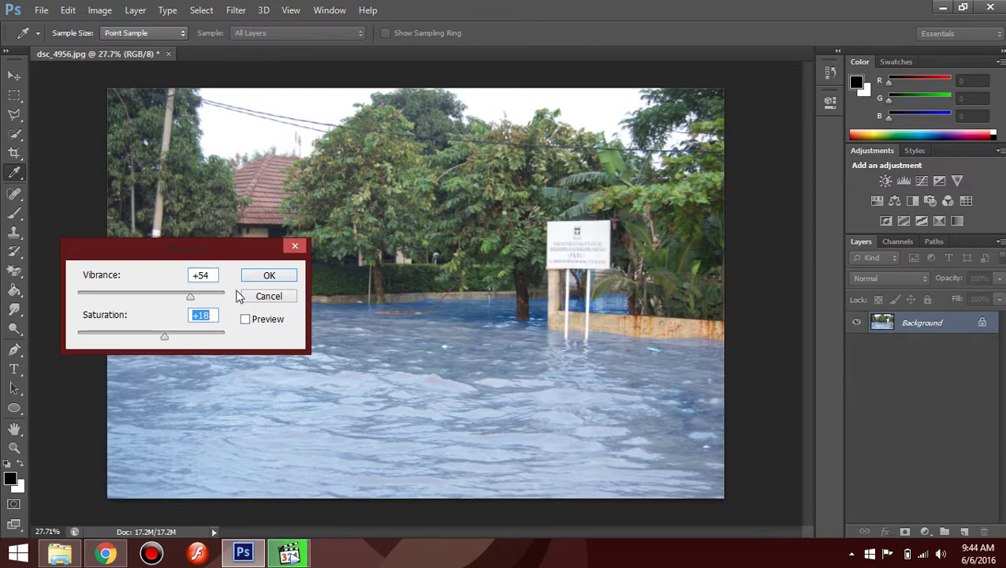
pyautogui.click(262, 274)
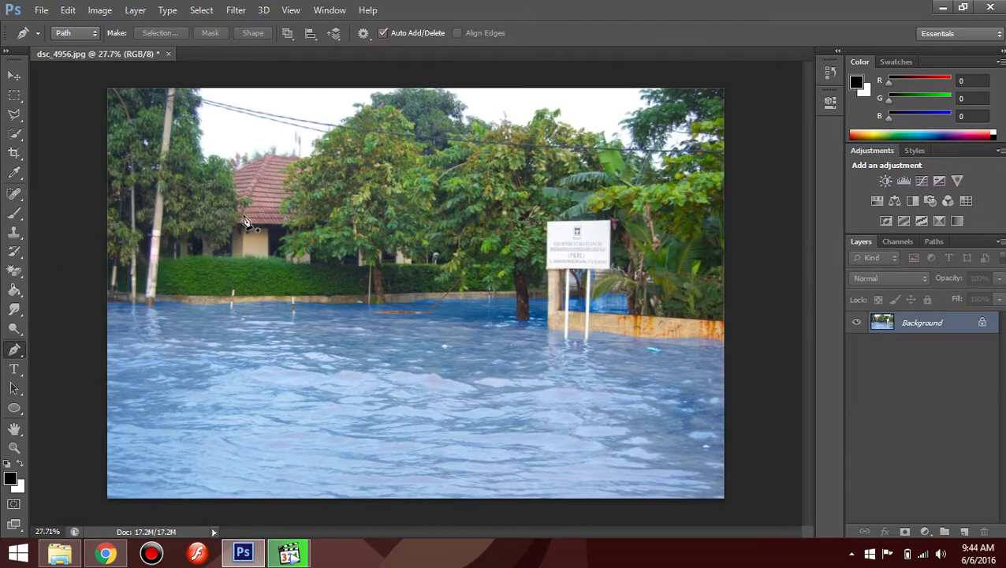
# Save the photo as dsc_4956.jpg in Pictures at JPEG quality 12, progressive
pyautogui.click(41, 9)
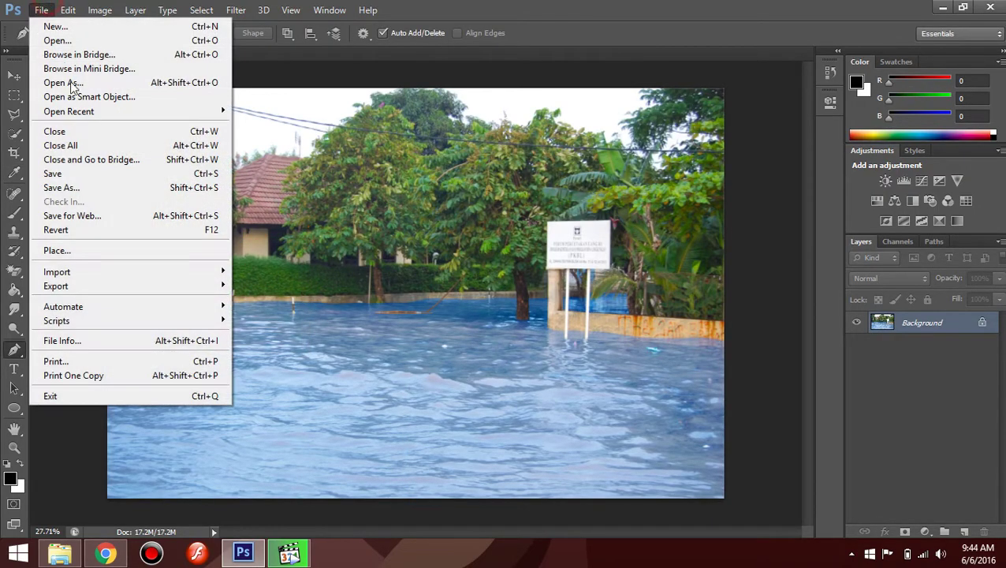
pyautogui.click(93, 188)
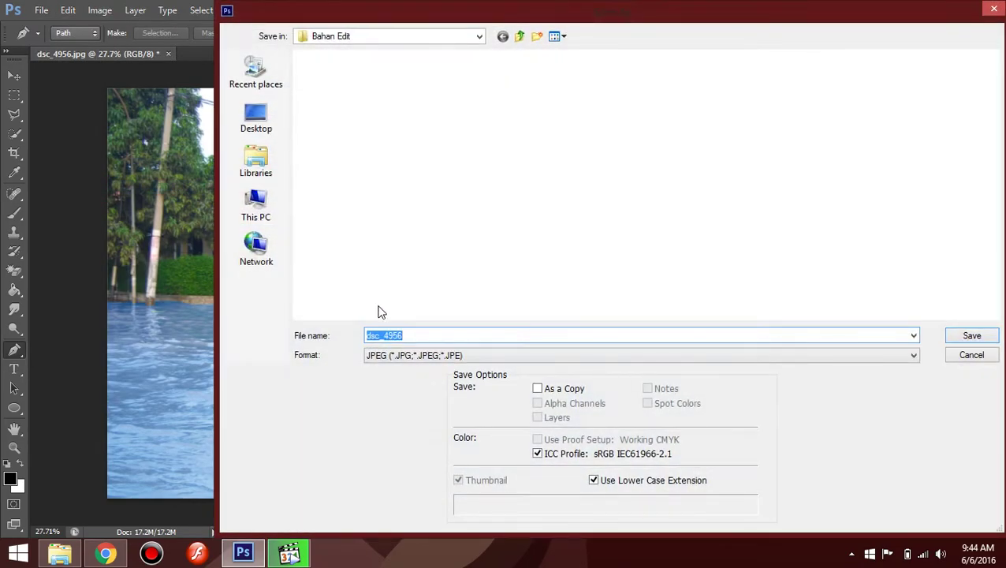
pyautogui.click(261, 166)
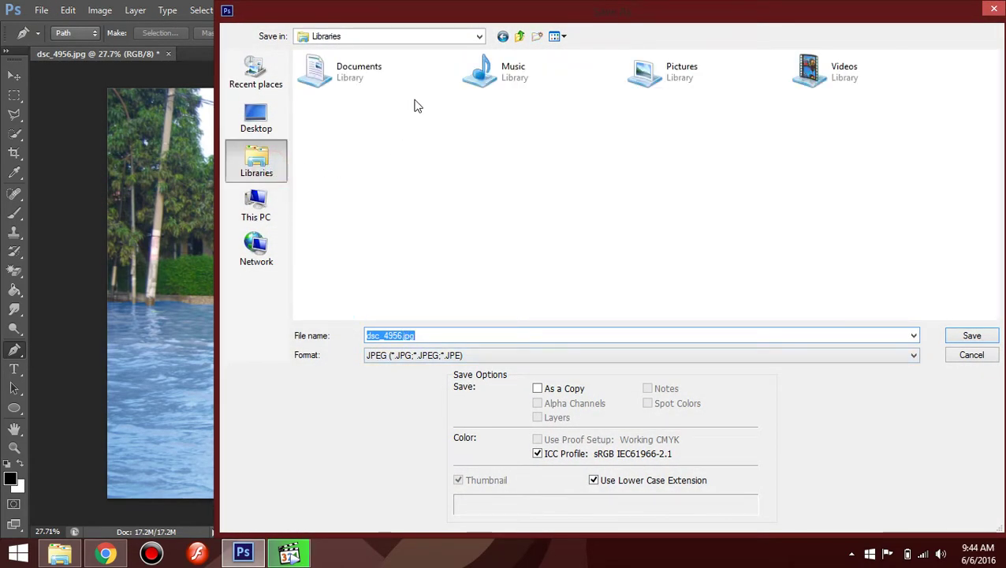
pyautogui.doubleClick(647, 71)
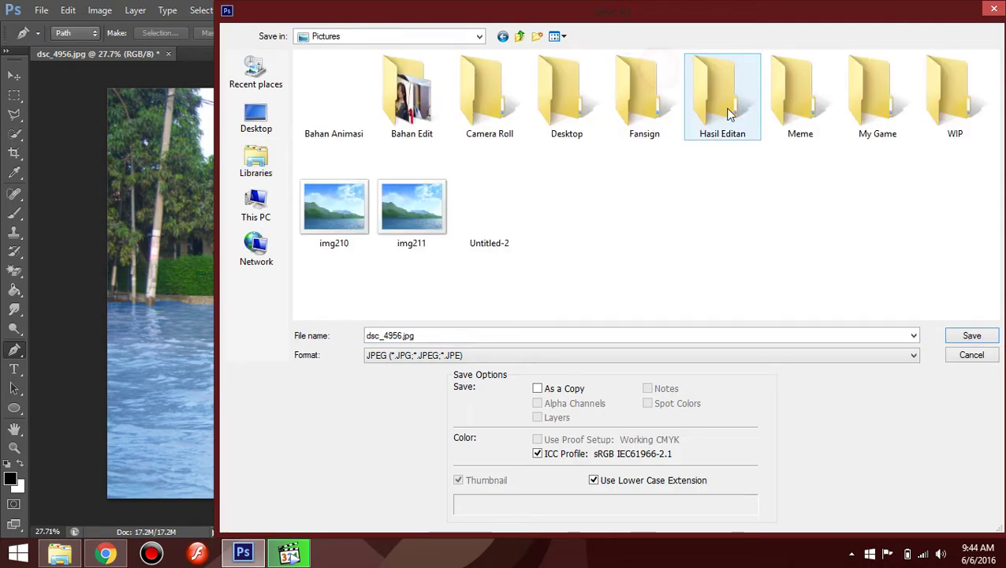
pyautogui.click(971, 337)
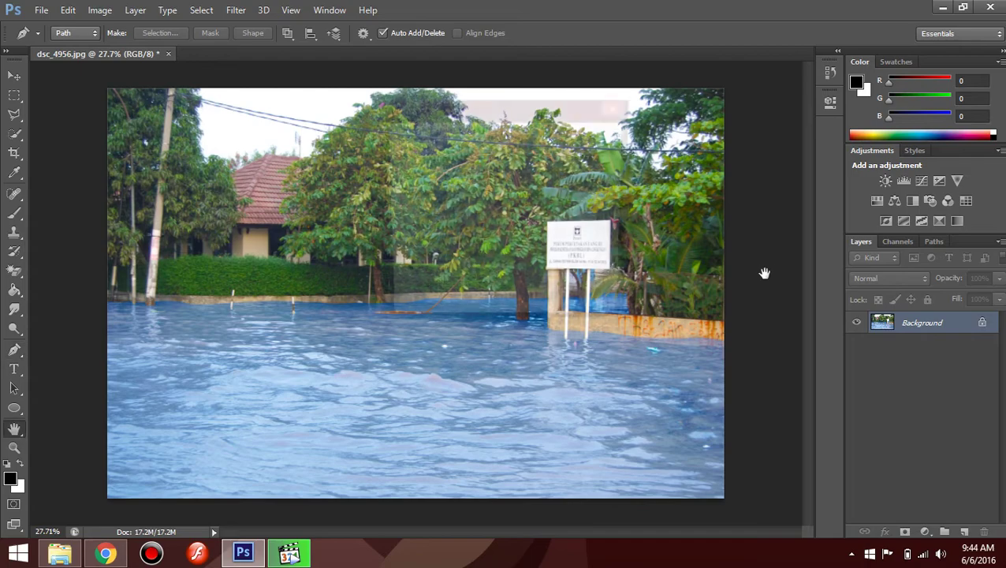
pyautogui.click(601, 140)
pyautogui.press('p')
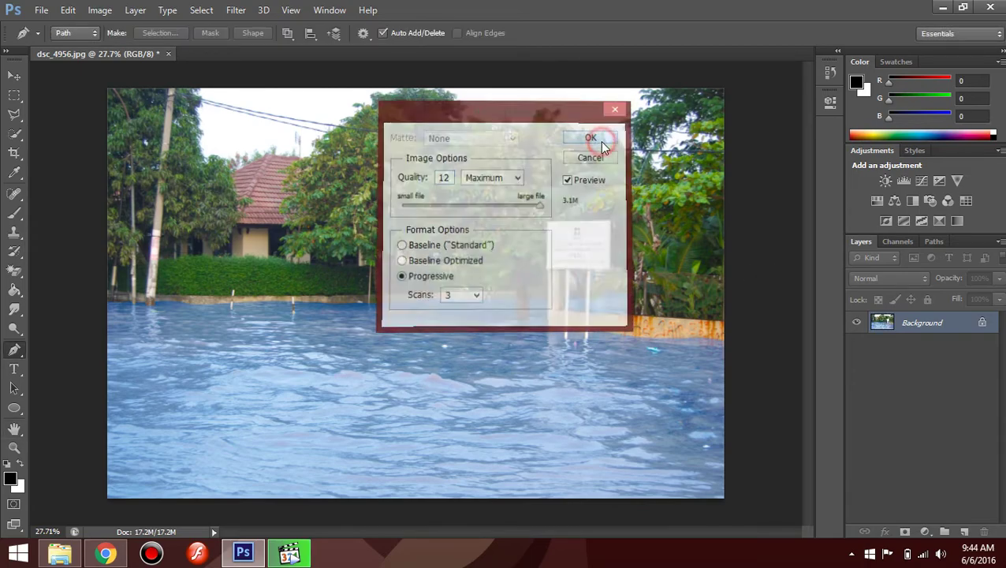